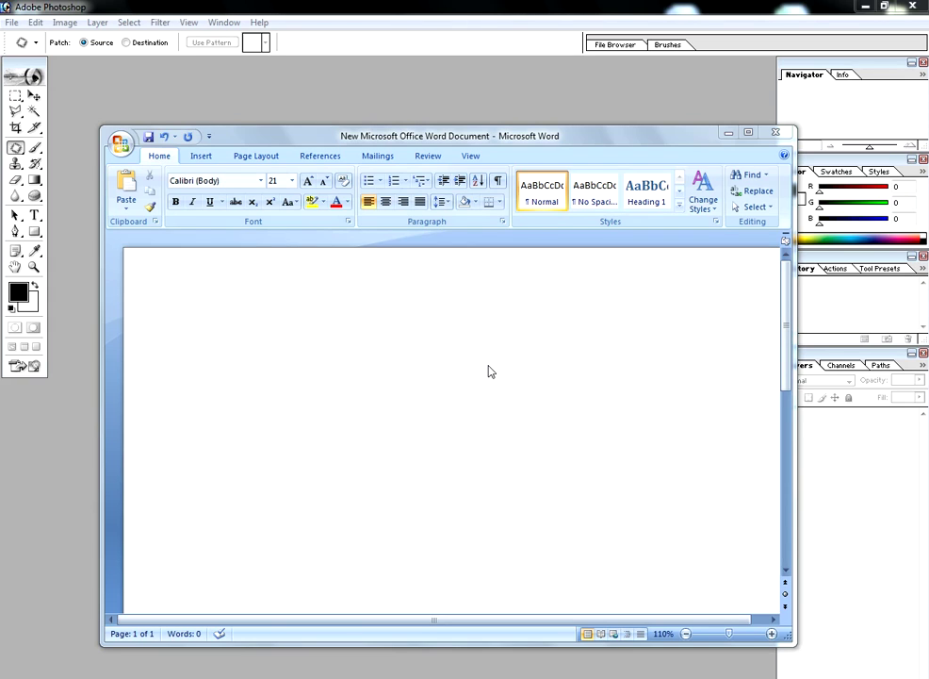
Type a short intro note in Word about setting up the Photoshop workspace.
{"action": "left_click", "coordinate": [408, 350]}
{"action": "type", "text": "Hey , "}
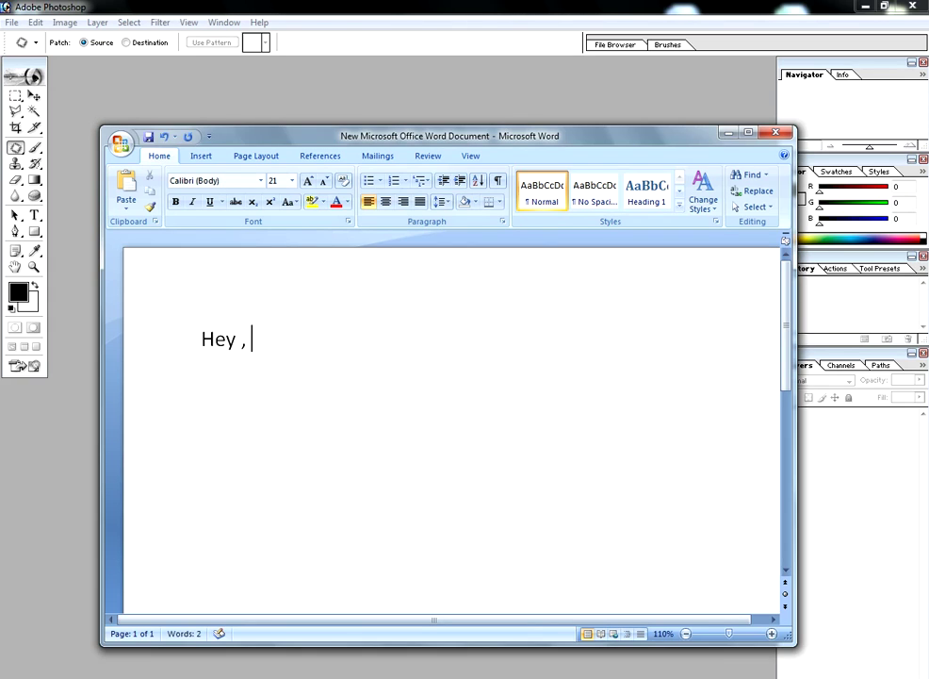
{"action": "type", "text": "Every one , today"}
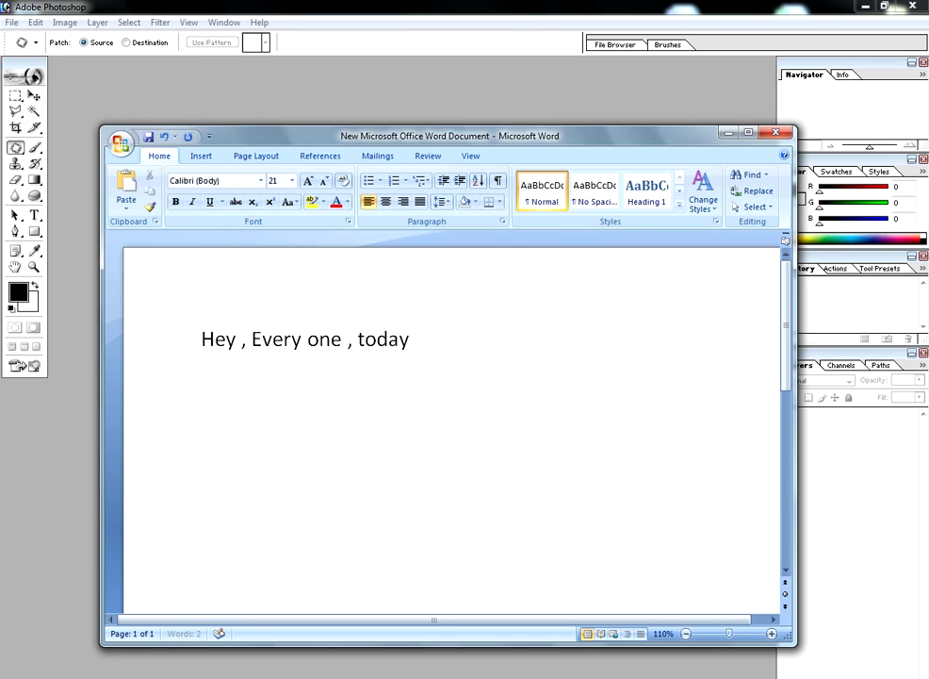
{"action": "type", "text": " IK w"}
{"action": "key", "text": "BackSpace"}
{"action": "type", "text": "i"}
{"action": "type", "text": "ll"}
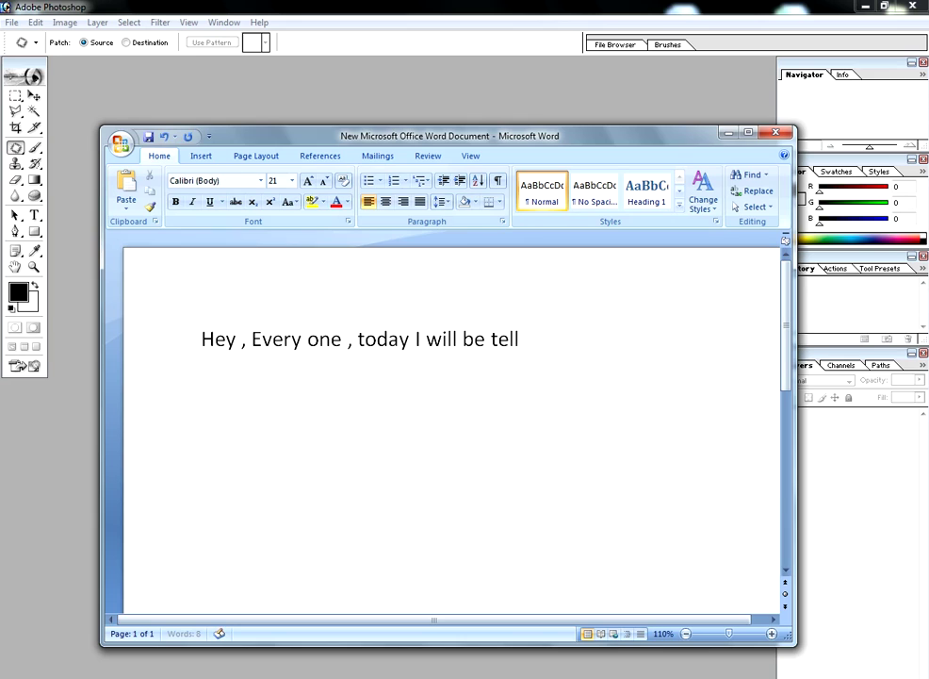
{"action": "type", "text": " be terring you about s"}
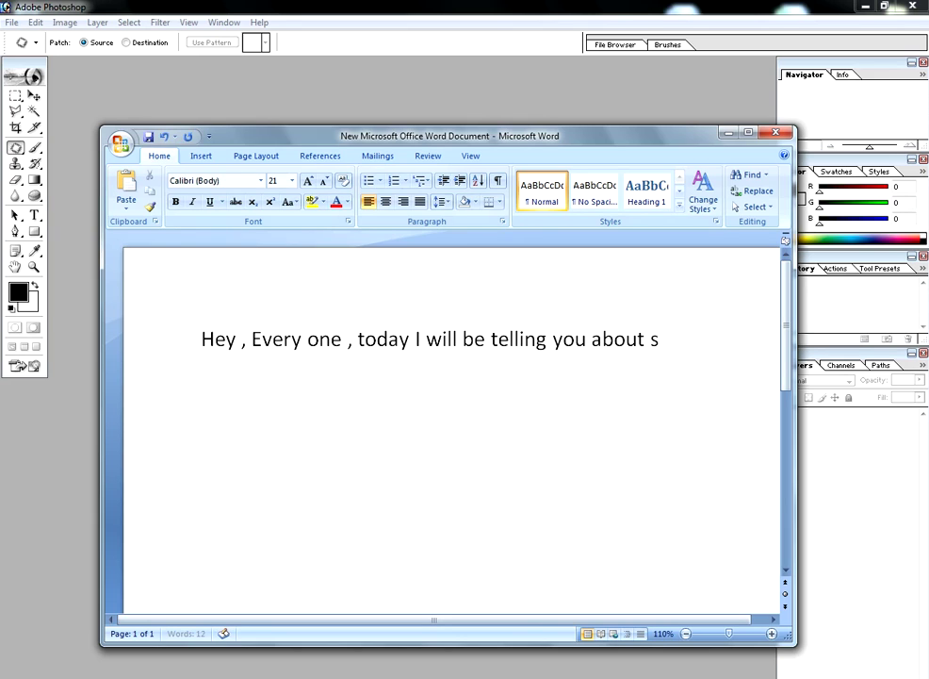
{"action": "type", "text": "etting the wor"}
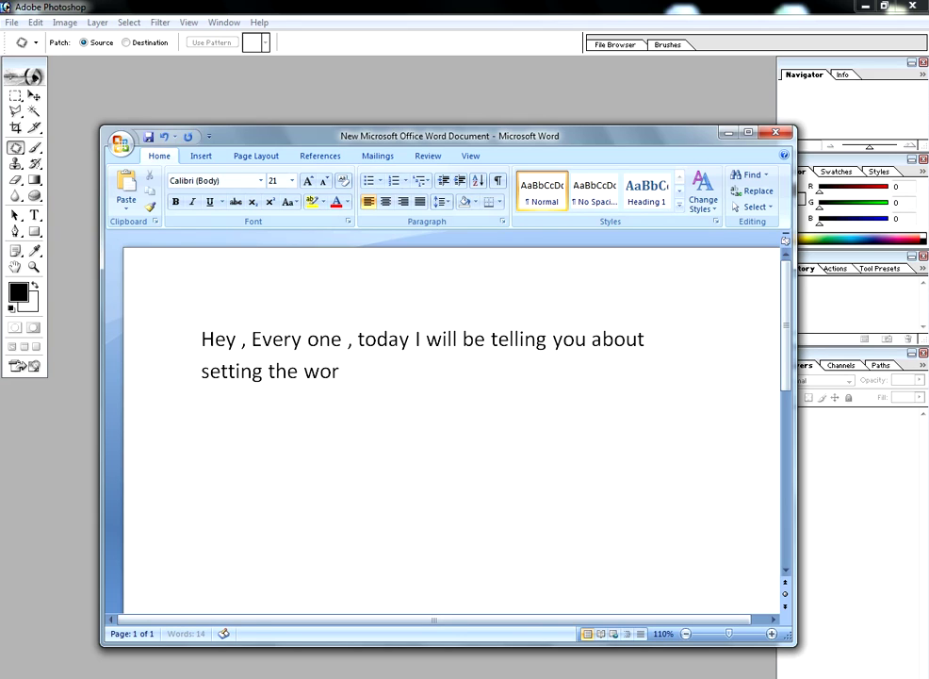
{"action": "type", "text": "k pla"}
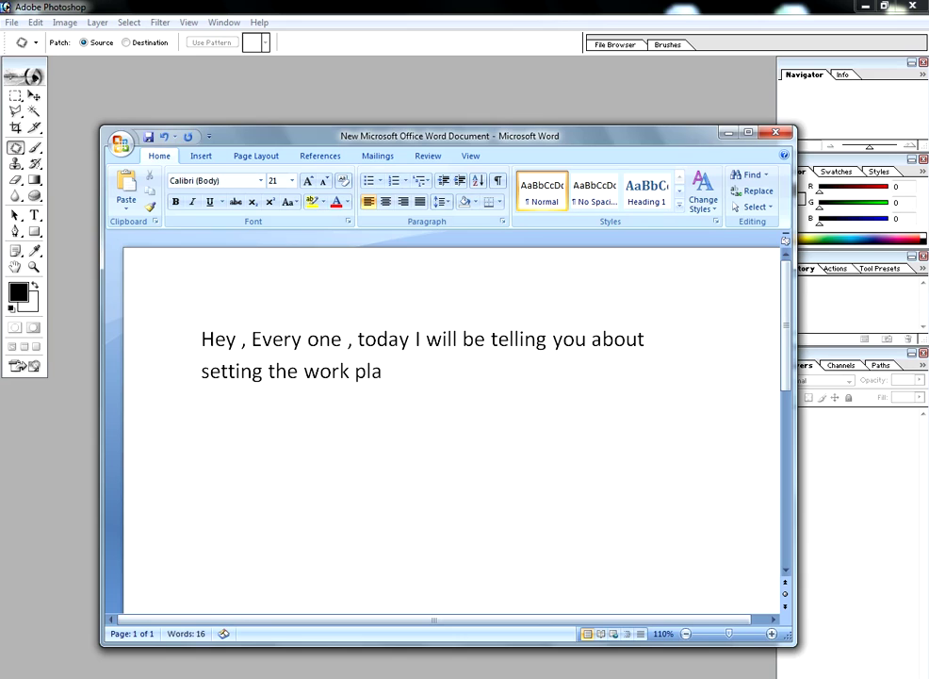
{"action": "type", "text": "ce in Photosh"}
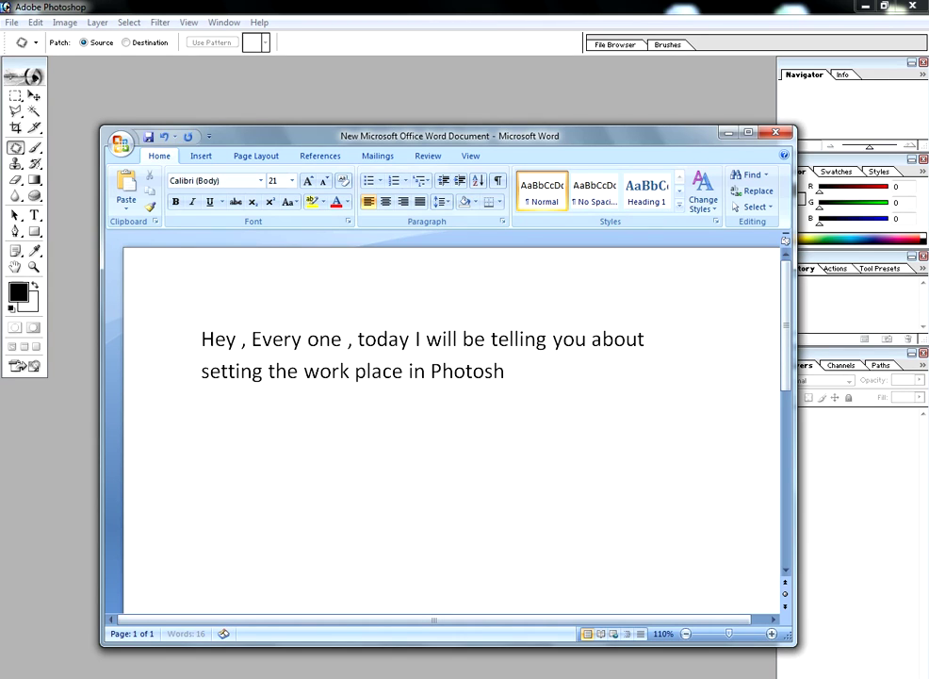
{"action": "type", "text": "op ."}
{"action": "type", "text": "Like "}
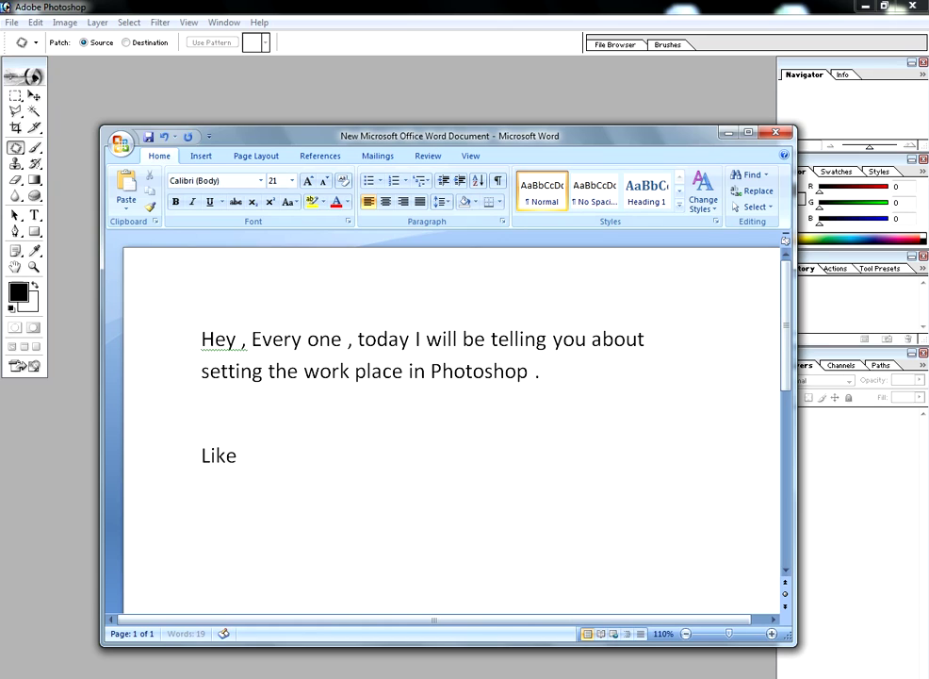
{"action": "type", "text": "t"}
{"action": "type", "text": "he place"}
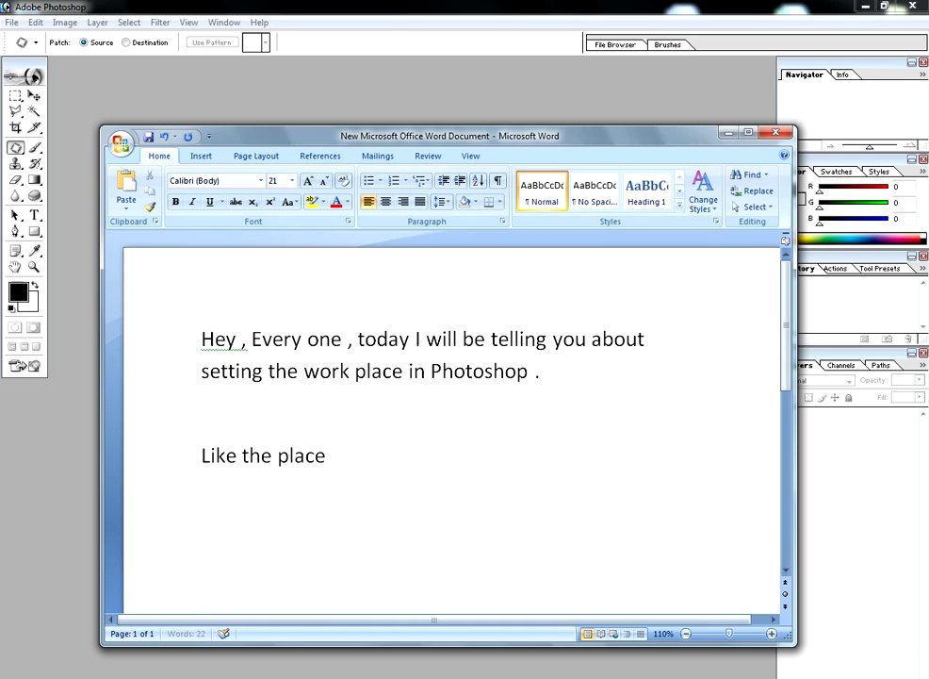
{"action": "type", "text": "ce a"}
{"action": "type", "text": "nd windows you like to"}
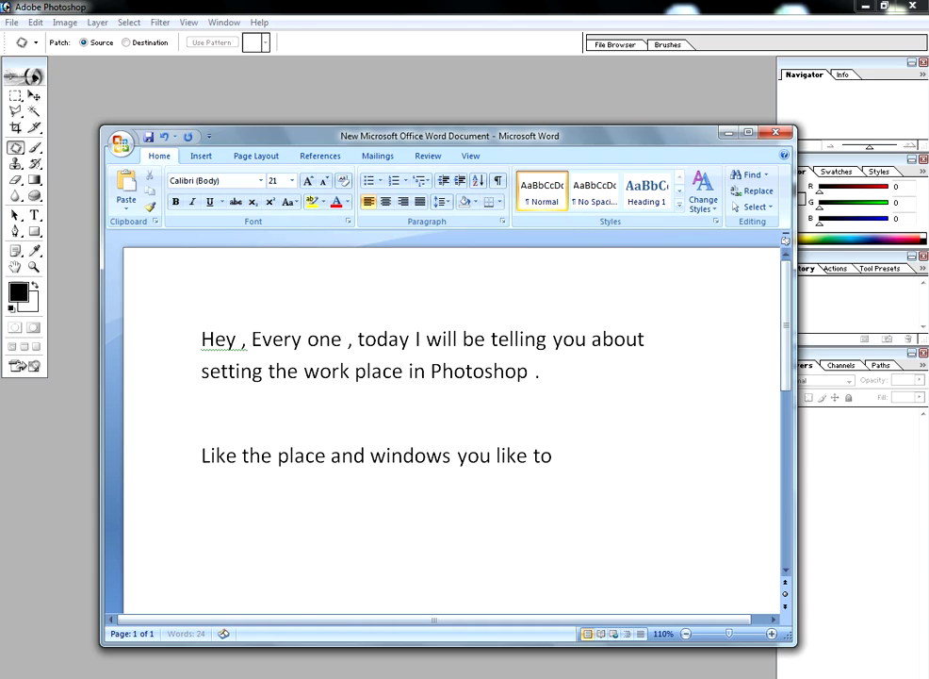
{"action": "type", "text": " work on >"}
Select and delete the whole intro note, leaving a blank page.
{"action": "key", "text": "shift+Up"}
{"action": "key", "text": "shift+Up"}
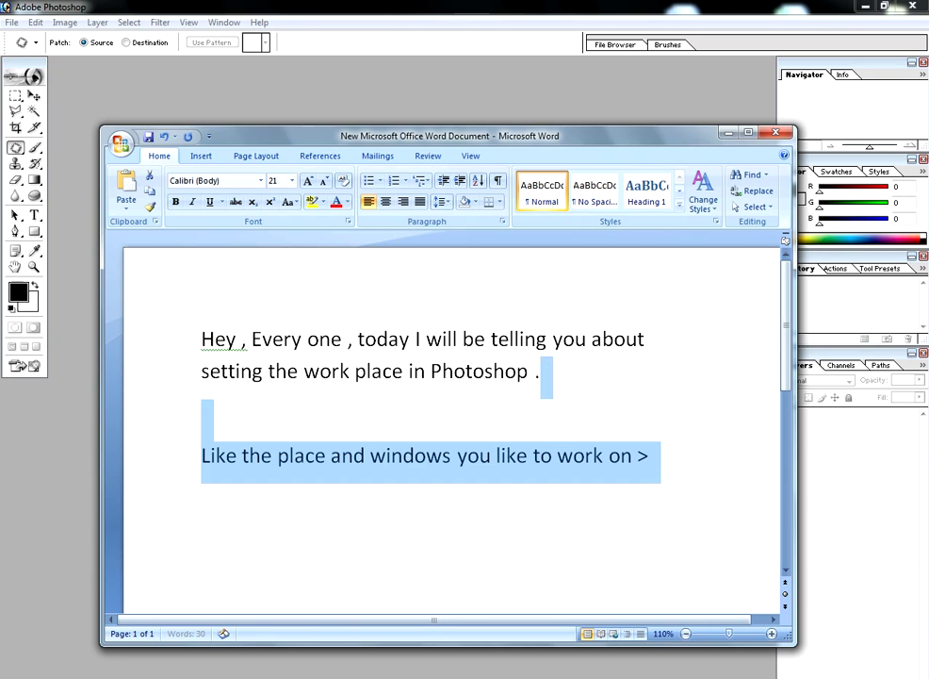
{"action": "key", "text": "ctrl+shift+Home"}
{"action": "key", "text": "BackSpace"}
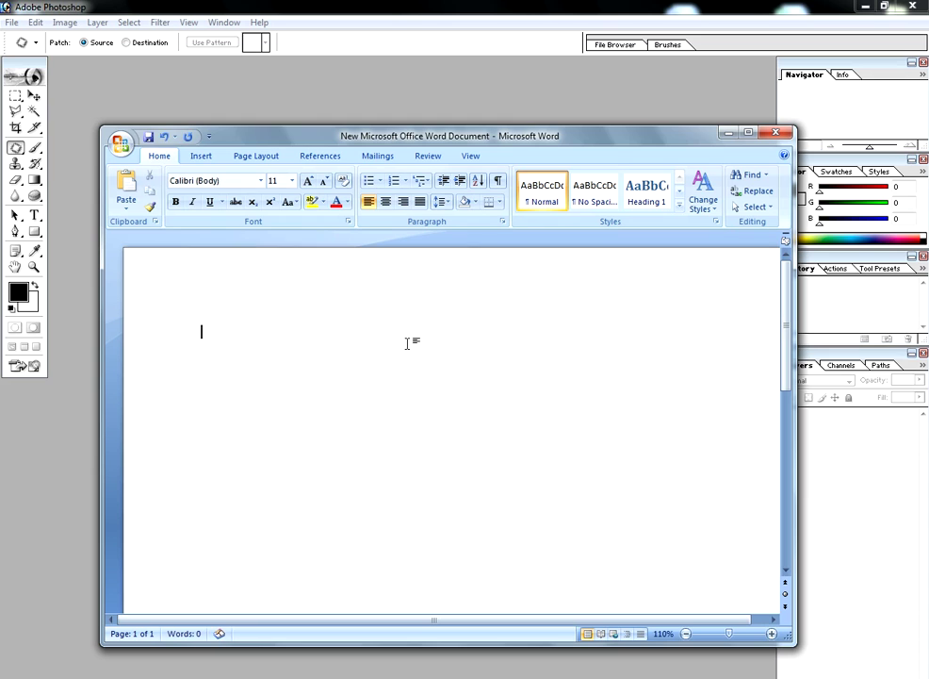
Minimize Word, float Photoshop's History palette out of its dock, then restore Word.
{"action": "left_click", "coordinate": [725, 133]}
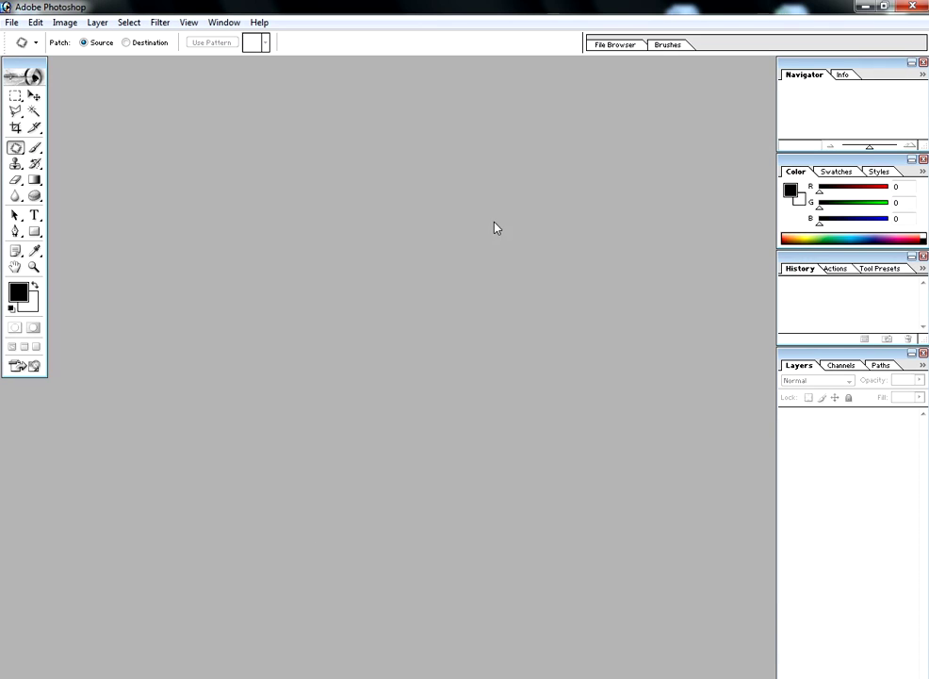
{"action": "left_click_drag", "start_coordinate": [800, 269], "coordinate": [417, 181]}
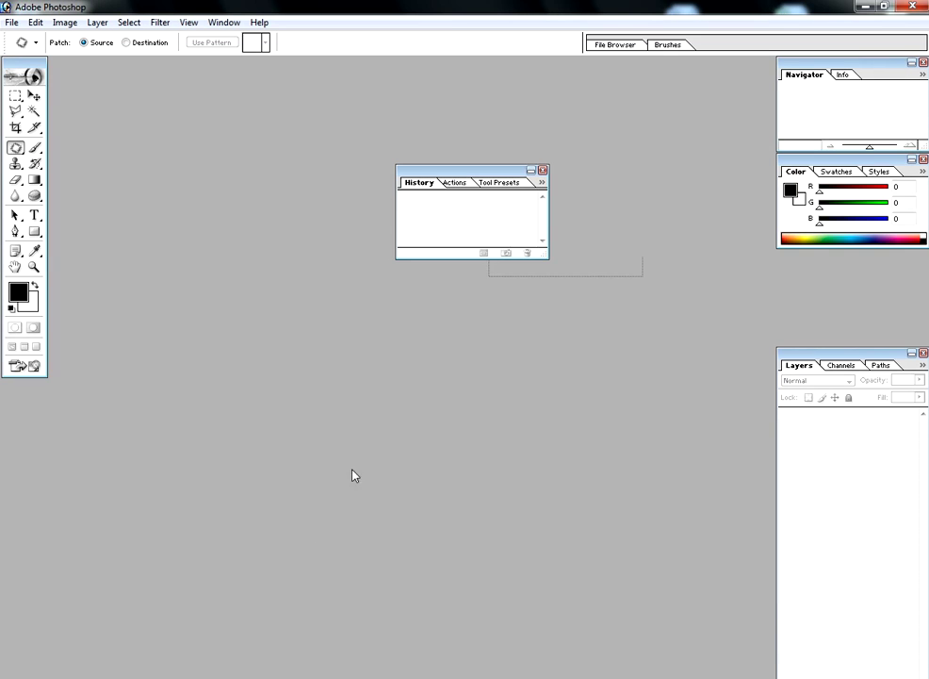
{"action": "key", "text": "alt+Tab"}
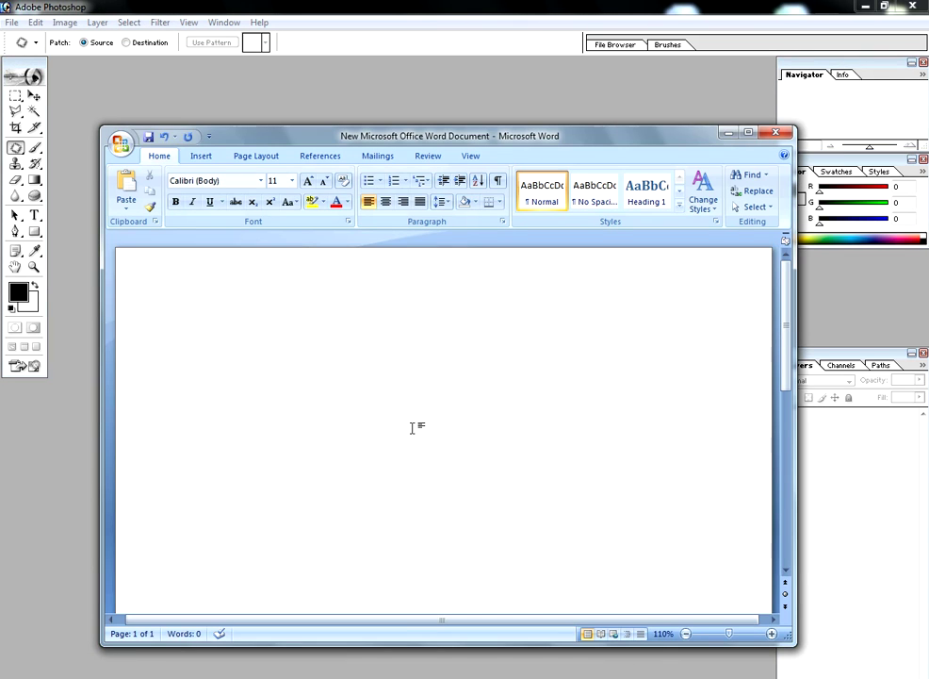
Enlarge the Word text to 23 pt, clearing the false-start words.
{"action": "type", "text": "I us"}
{"action": "key", "text": "BackSpace"}
{"action": "key", "text": "BackSpace"}
{"action": "key", "text": "BackSpace"}
{"action": "key", "text": "ctrl+bracketright"}
{"action": "key", "text": "ctrl+bracketright"}
{"action": "key", "text": "ctrl+bracketright"}
{"action": "key", "text": "ctrl+bracketright"}
{"action": "type", "text": "I Usa"}
{"action": "key", "text": "shift+Home"}
{"action": "key", "text": "BackSpace"}
{"action": "key", "text": "ctrl+bracketright"}
{"action": "key", "text": "ctrl+bracketright"}
{"action": "key", "text": "ctrl+bracketright"}
{"action": "key", "text": "ctrl+bracketright"}
{"action": "key", "text": "ctrl+bracketright"}
{"action": "key", "text": "ctrl+bracketright"}
{"action": "key", "text": "ctrl+bracketright"}
Type 'I usually work with Layers , History and Channels .' and select it all.
{"action": "type", "text": "I usu"}
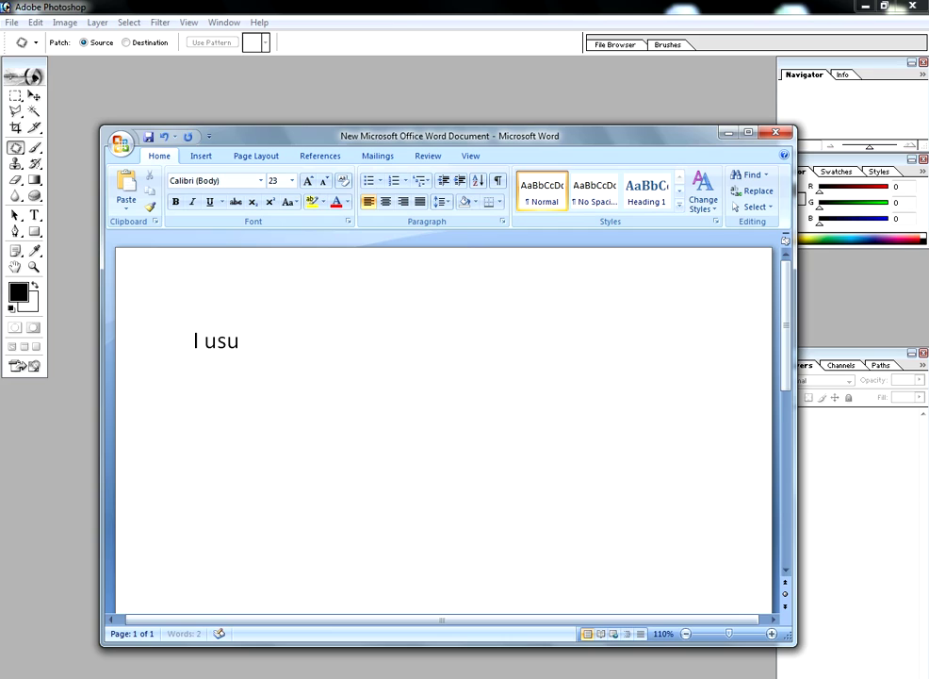
{"action": "type", "text": "ally work "}
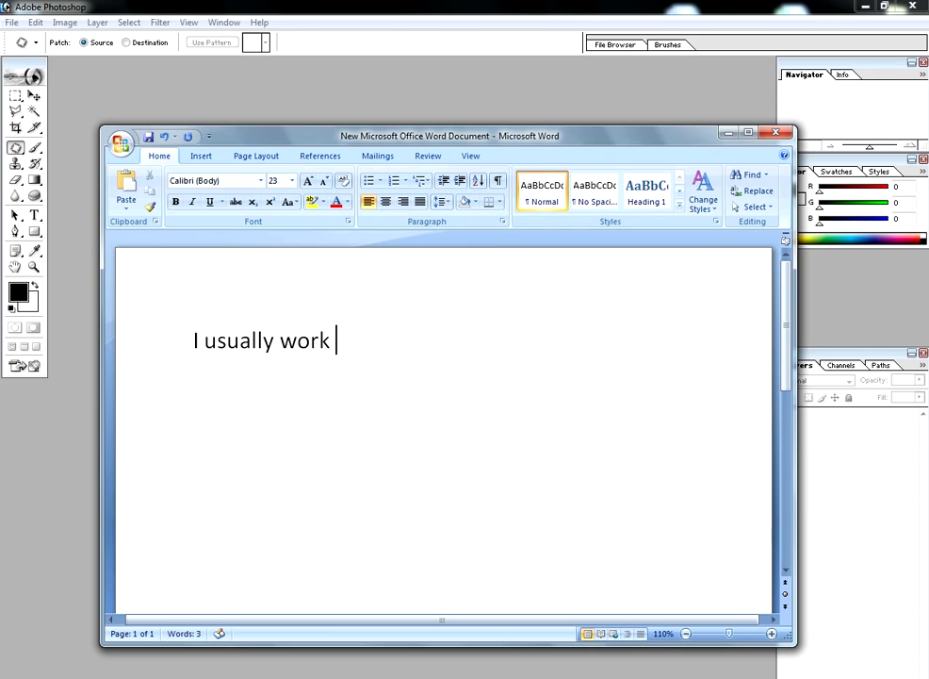
{"action": "type", "text": "with La"}
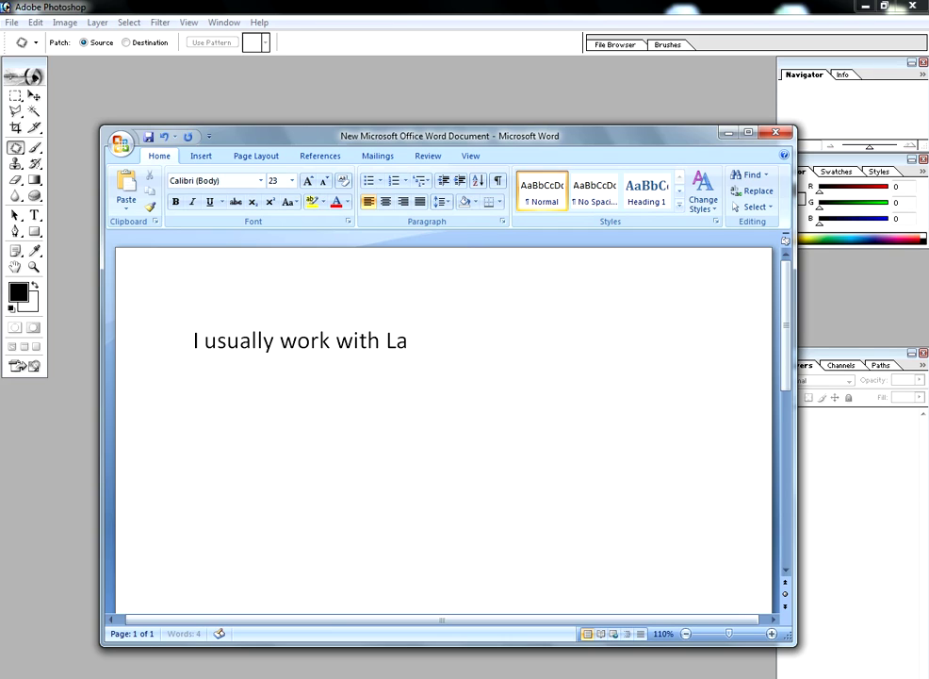
{"action": "type", "text": "yers , Chan"}
{"action": "key", "text": "BackSpace"}
{"action": "key", "text": "BackSpace"}
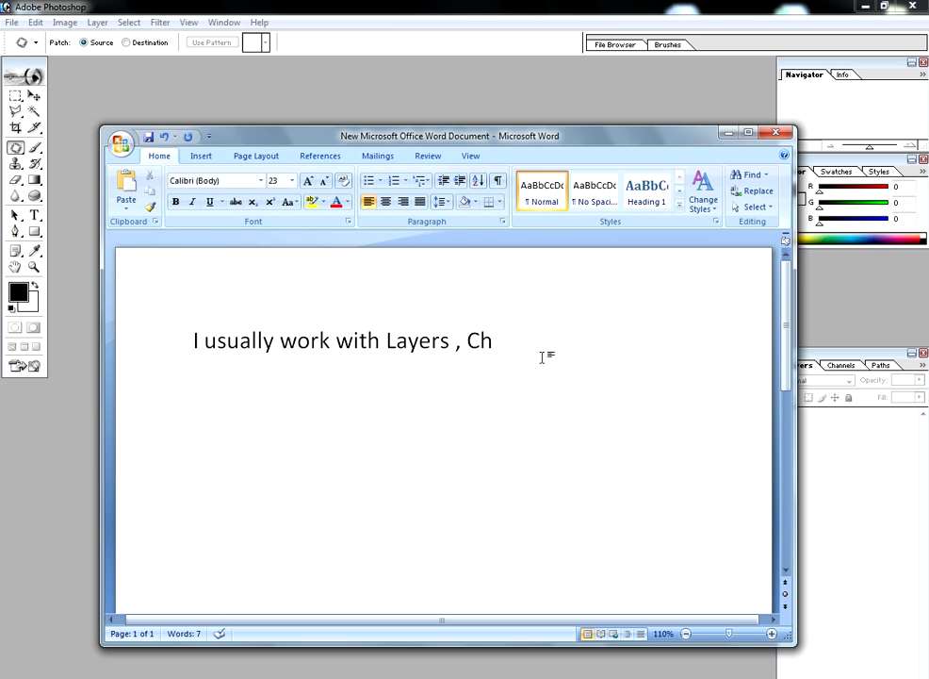
{"action": "left_click_drag", "start_coordinate": [537, 140], "coordinate": [467, 138]}
{"action": "key", "text": "BackSpace"}
{"action": "key", "text": "BackSpace"}
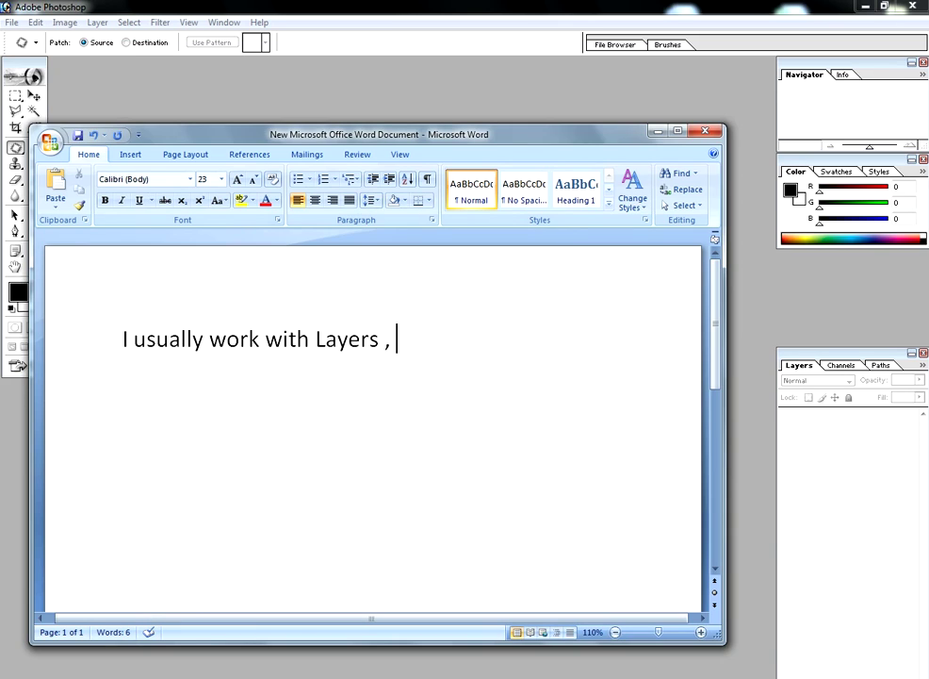
{"action": "type", "text": "History"}
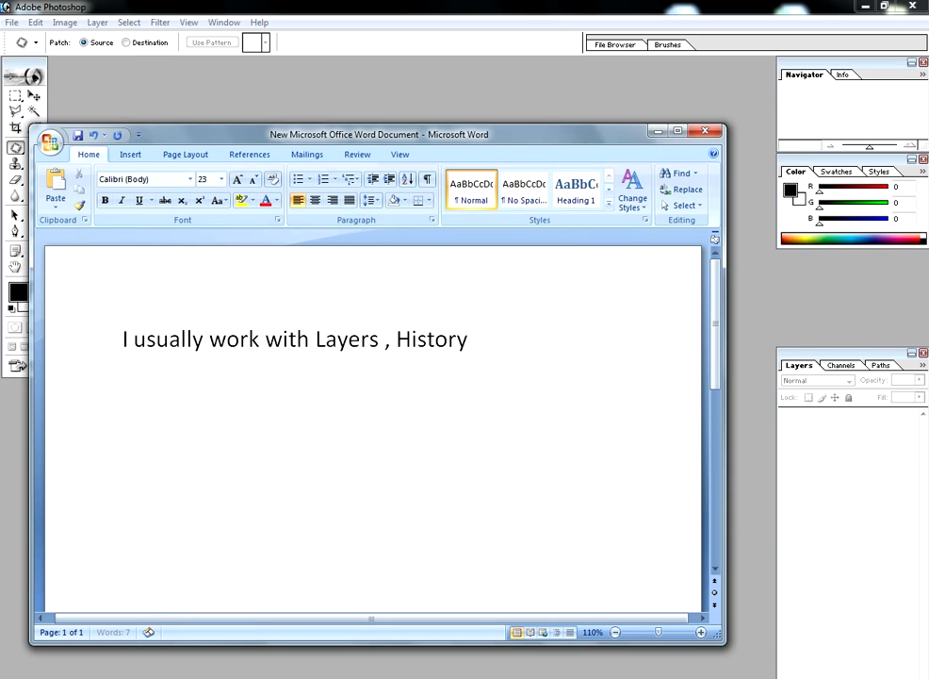
{"action": "type", "text": " and Channer"}
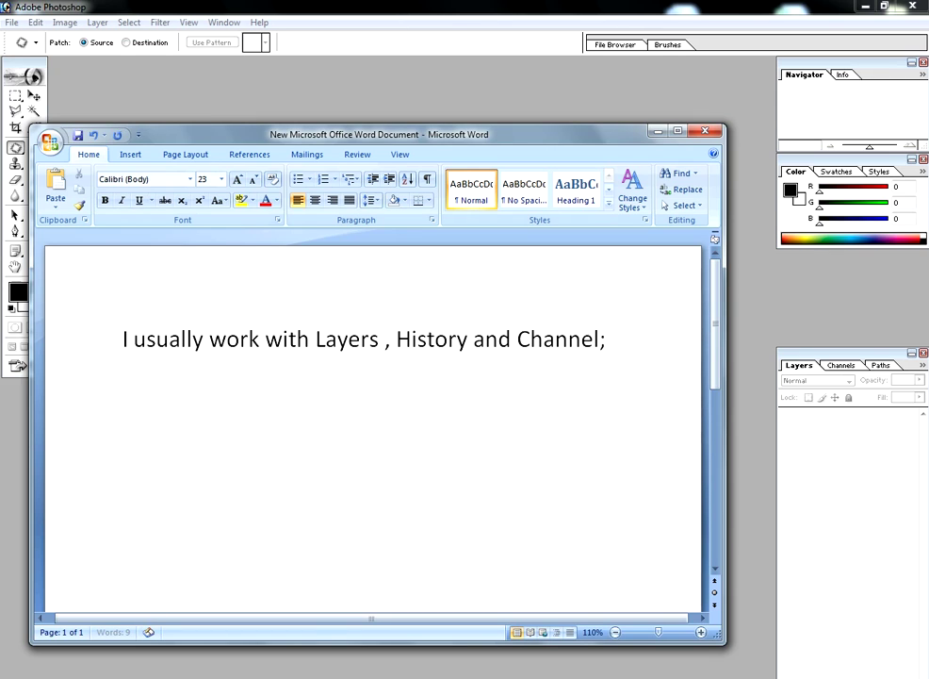
{"action": "type", "text": "s ."}
{"action": "key", "text": "ctrl+a"}
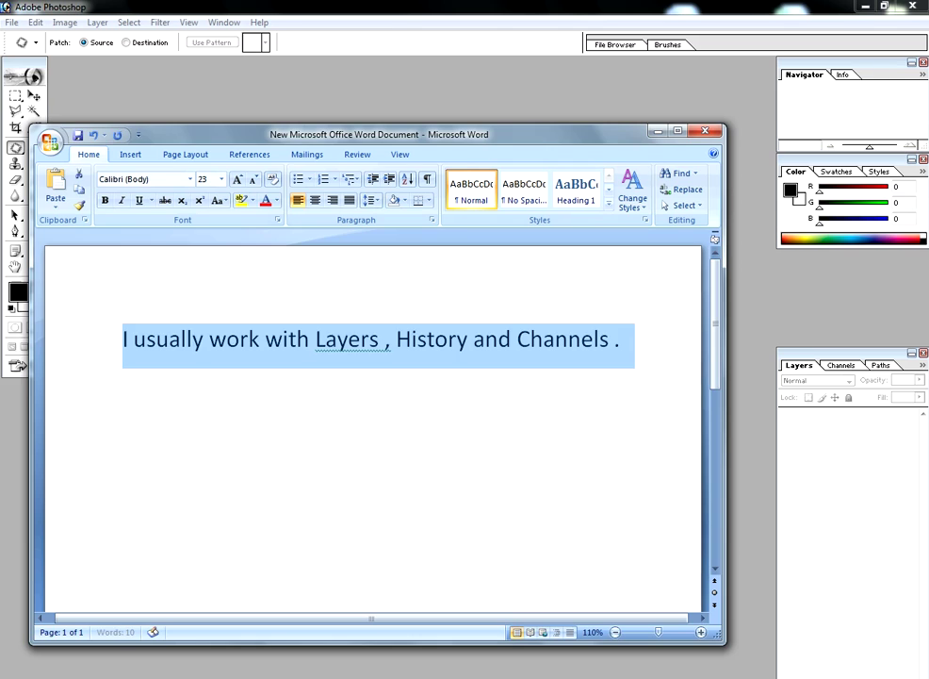
{"action": "key", "text": "Right"}
{"action": "key", "text": "ctrl+a"}
Type the note about keeping only these boxes as the workplace for future use.
{"action": "type", "text": "We can "}
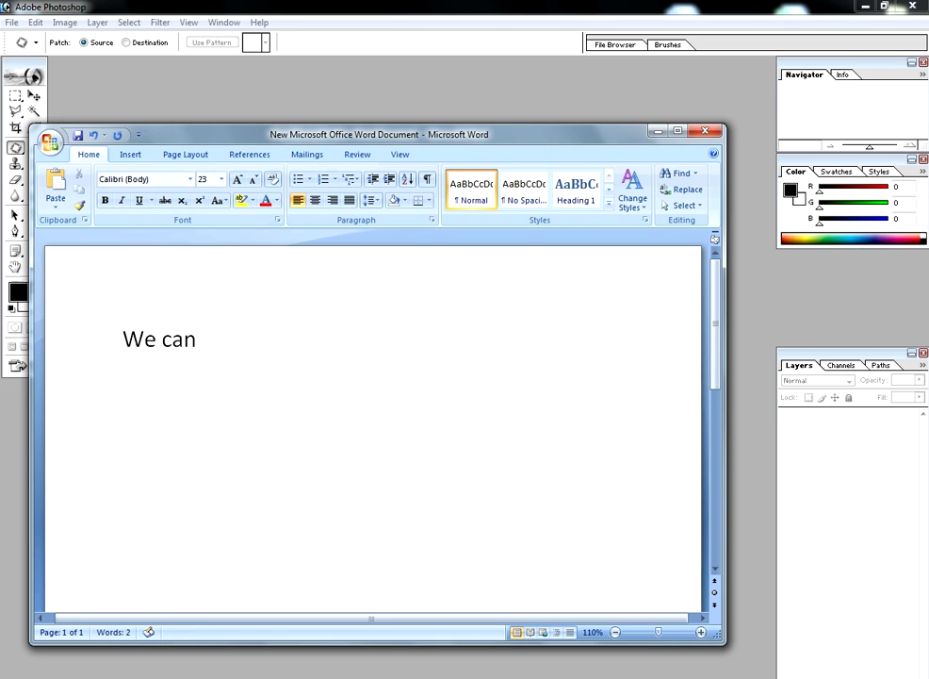
{"action": "type", "text": "exi"}
{"action": "key", "text": "BackSpace"}
{"action": "type", "text": "the rest and "}
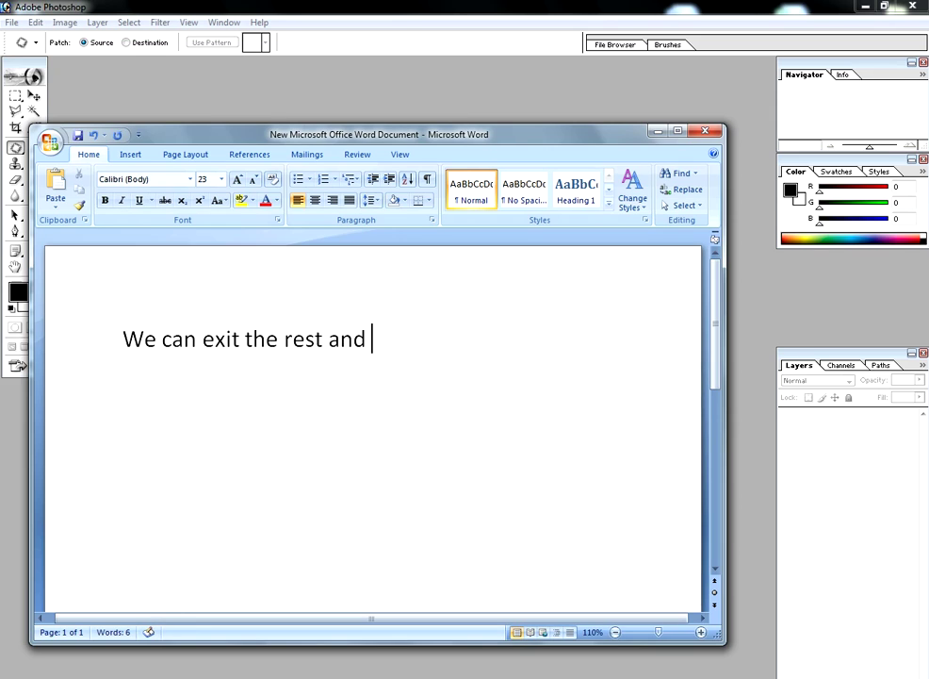
{"action": "type", "text": "set this as"}
{"action": "key", "text": "BackSpace"}
{"action": "type", "text": "our work place so that w"}
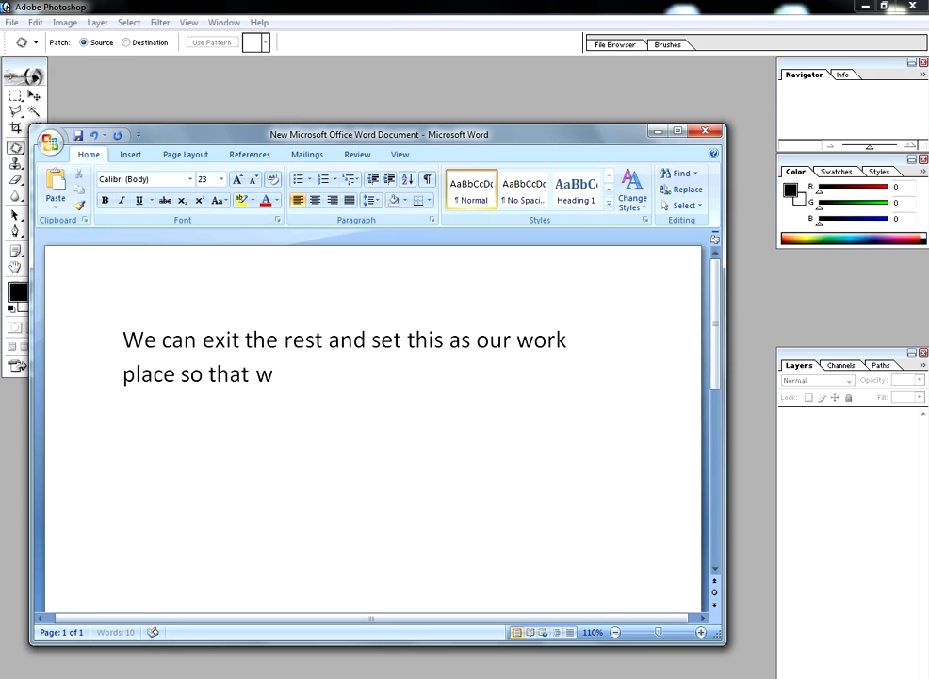
{"action": "type", "text": "e can "}
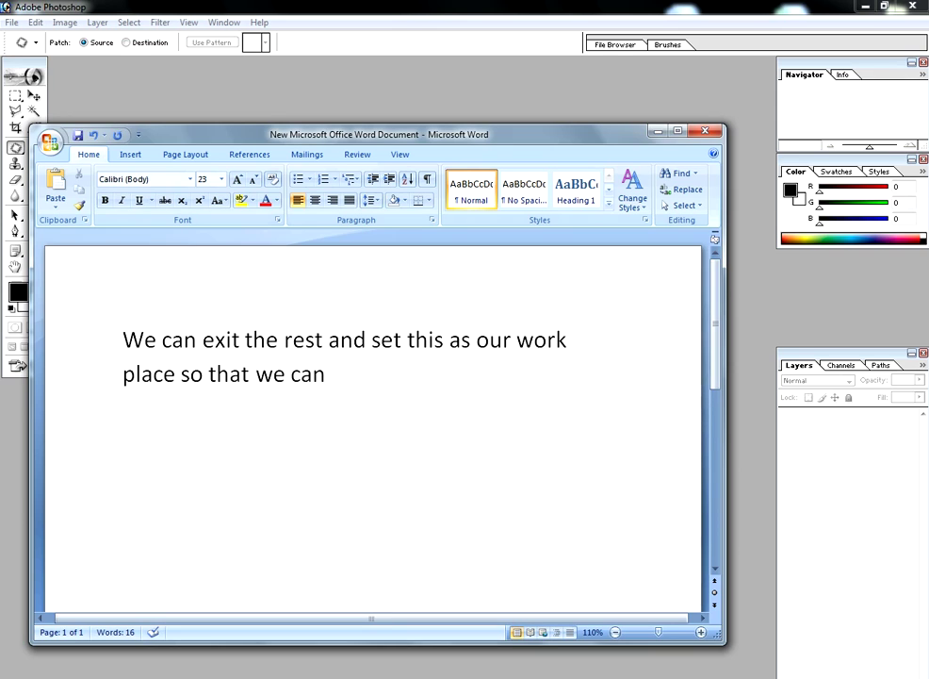
{"action": "type", "text": "use onl"}
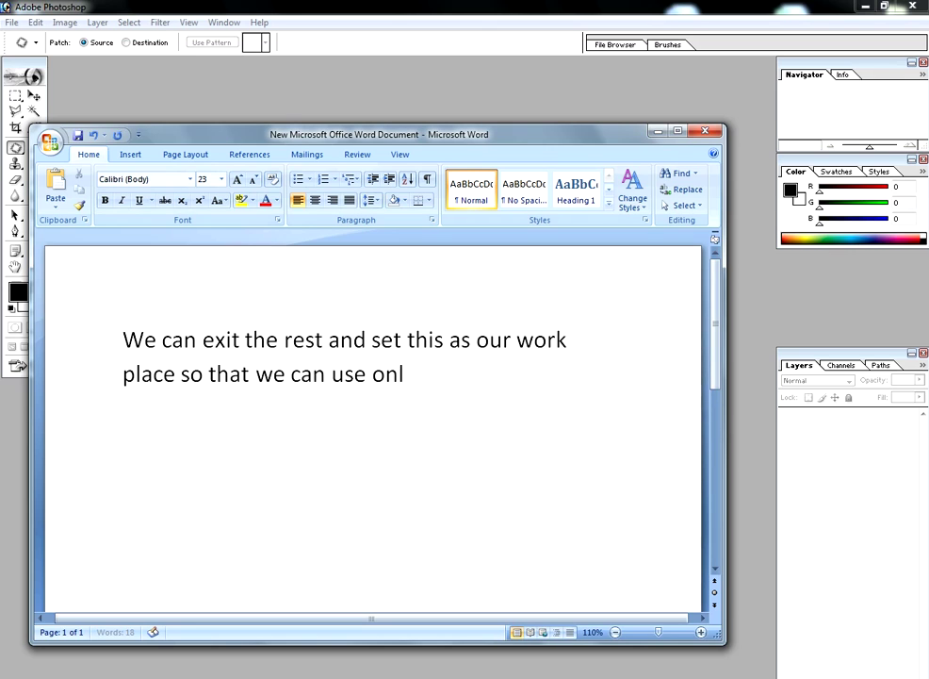
{"action": "key", "text": "BackSpace"}
{"action": "type", "text": "these boze"}
{"action": "key", "text": "BackSpace"}
{"action": "key", "text": "BackSpace"}
{"action": "type", "text": "xes for the futuyre"}
{"action": "key", "text": "BackSpace"}
{"action": "key", "text": "BackSpace"}
{"action": "key", "text": "BackSpace"}
{"action": "type", "text": "re."}
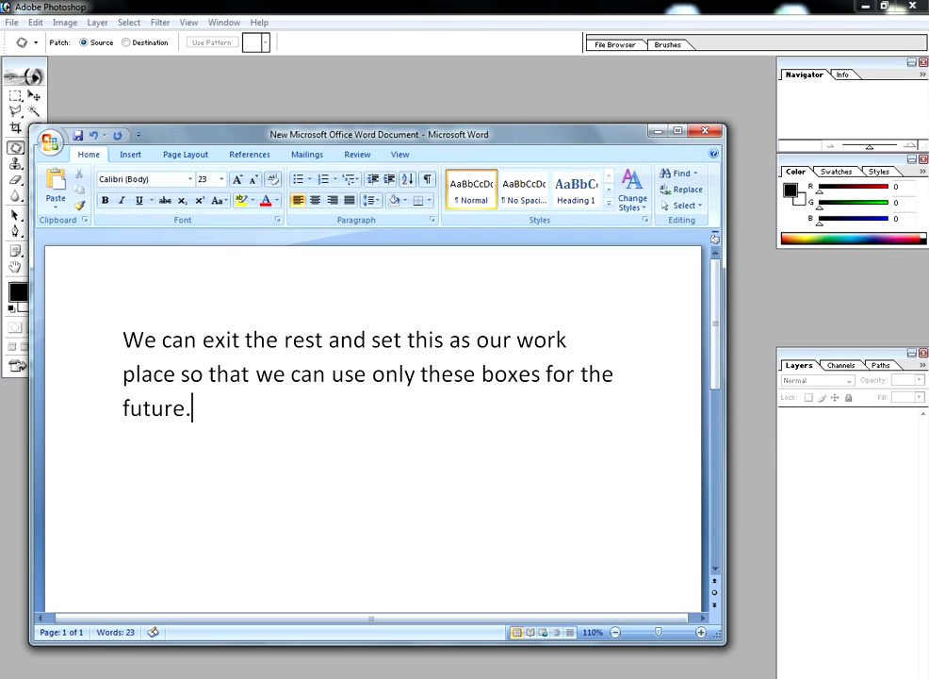
Select and delete the whole note, then switch back to Photoshop.
{"action": "left_click_drag", "start_coordinate": [198, 339], "coordinate": [192, 407]}
{"action": "key", "text": "ctrl+a"}
{"action": "key", "text": "Delete"}
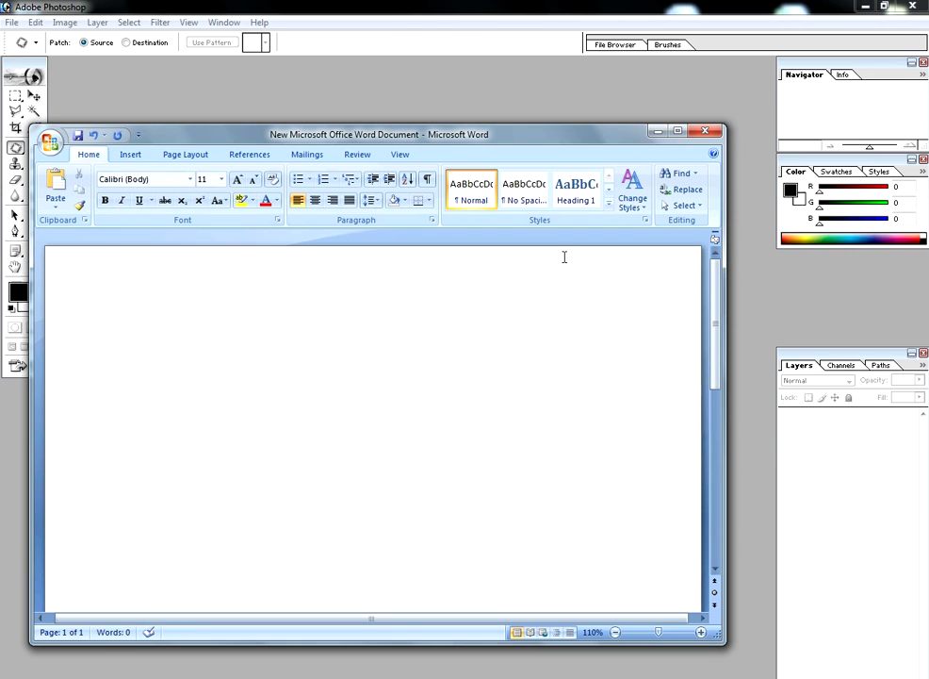
{"action": "key", "text": "alt+Tab"}
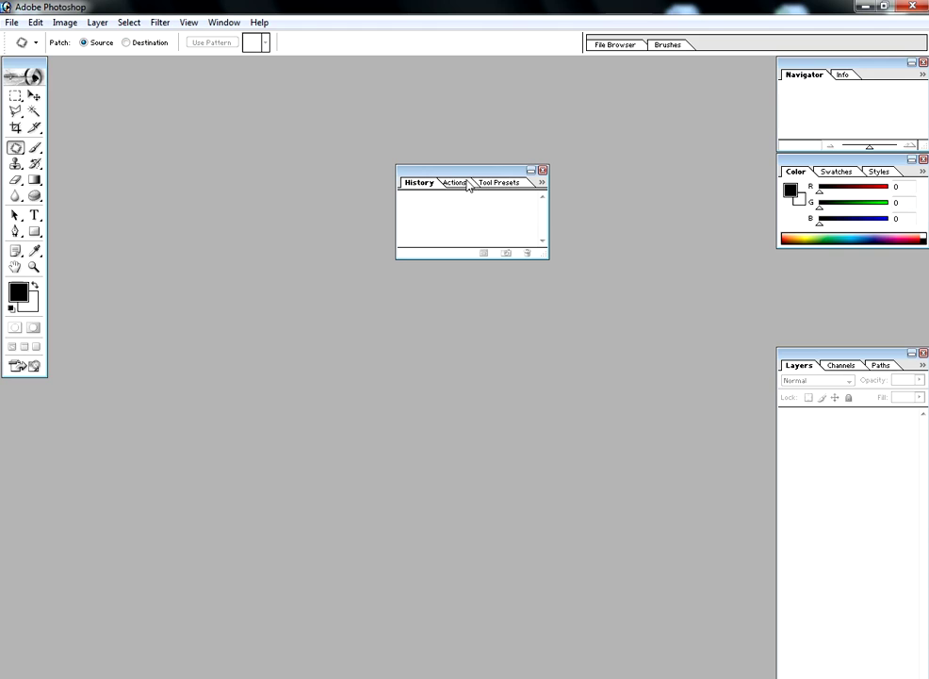
Float History, Layers and Color; close Actions, Channels, Swatches and Navigator palettes.
{"action": "left_click_drag", "start_coordinate": [420, 182], "coordinate": [325, 236]}
{"action": "left_click_drag", "start_coordinate": [506, 172], "coordinate": [565, 138]}
{"action": "left_click", "coordinate": [602, 136]}
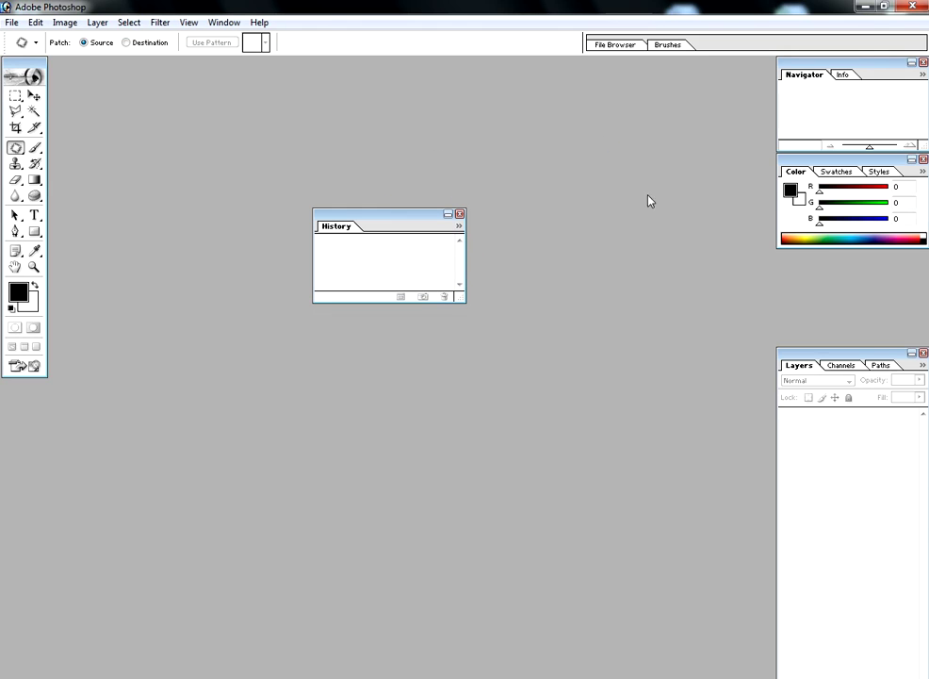
{"action": "mouse_move", "coordinate": [799, 365]}
{"action": "left_mouse_down"}
{"action": "mouse_move", "coordinate": [566, 373]}
{"action": "mouse_move", "coordinate": [416, 391]}
{"action": "left_mouse_up"}
{"action": "left_click", "coordinate": [921, 353]}
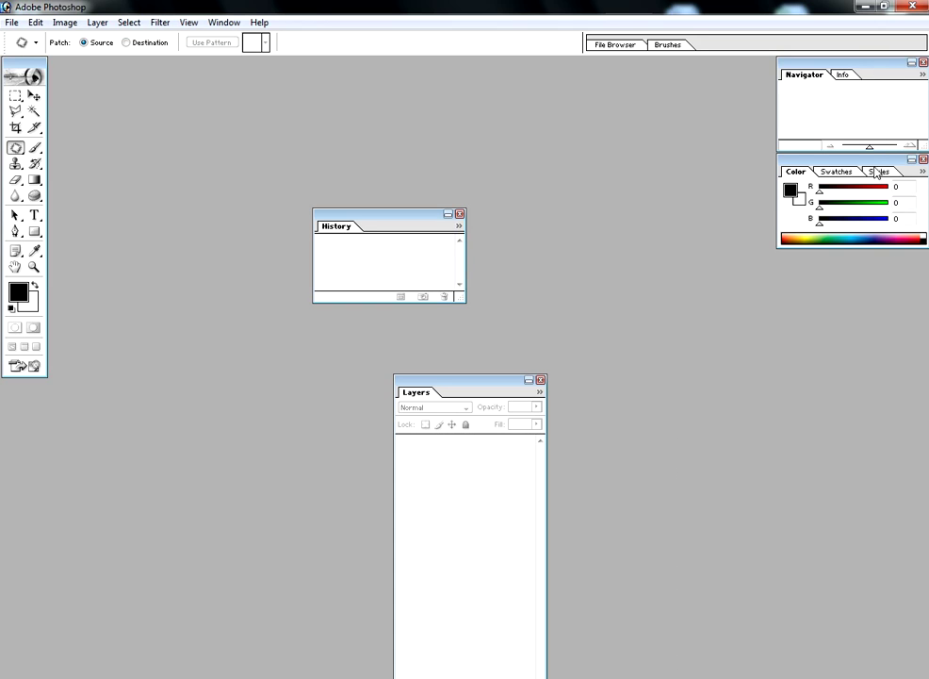
{"action": "left_click_drag", "start_coordinate": [788, 176], "coordinate": [718, 267]}
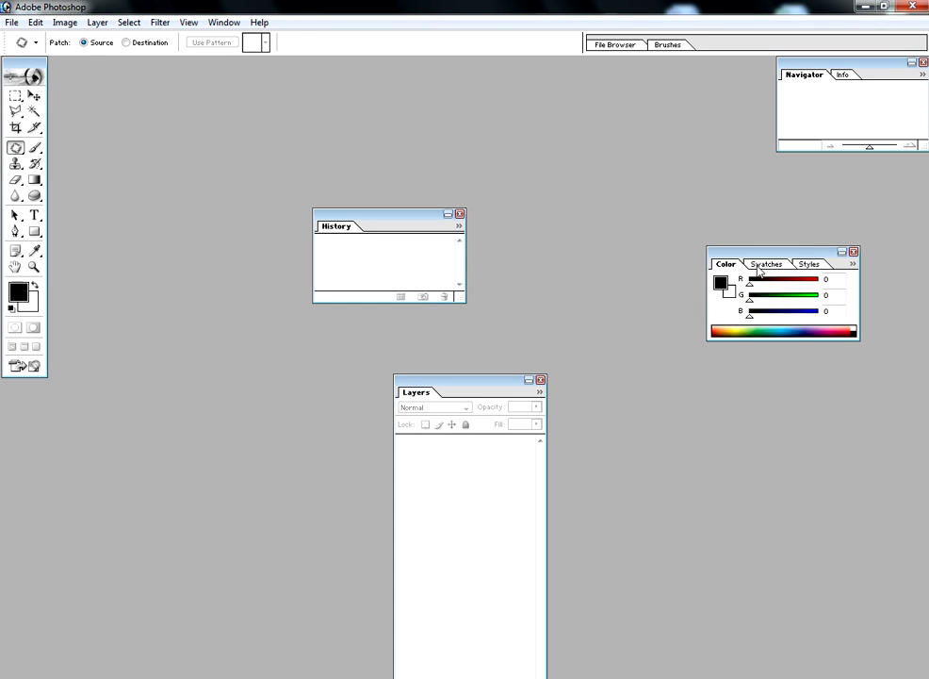
{"action": "left_click_drag", "start_coordinate": [726, 264], "coordinate": [609, 190]}
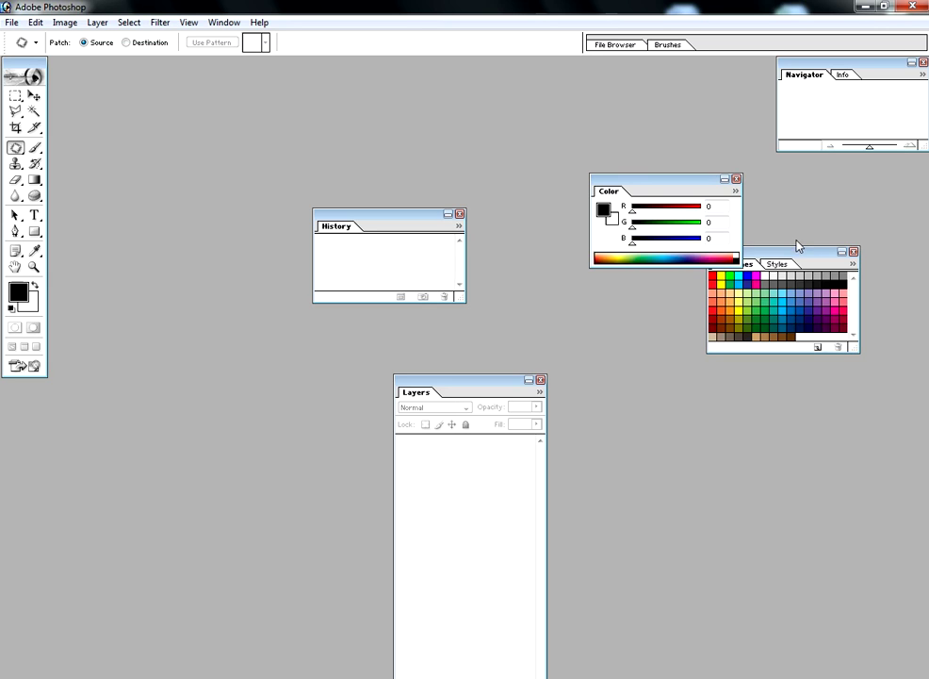
{"action": "left_click", "coordinate": [854, 252]}
{"action": "left_click", "coordinate": [923, 62]}
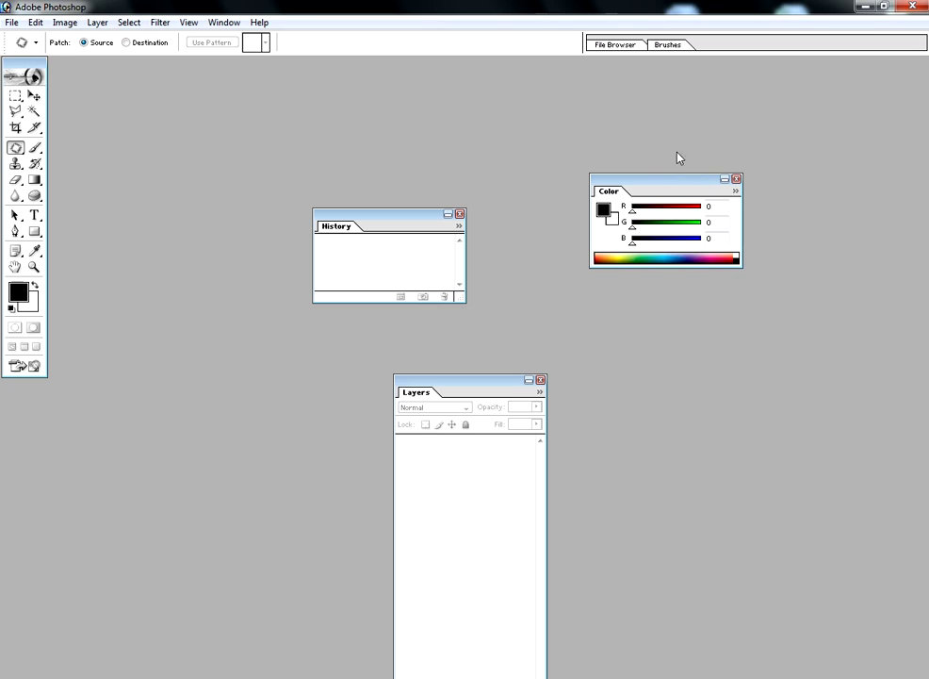
Dock the Color, History and Layers palettes into the palette well.
{"action": "left_click", "coordinate": [613, 197]}
{"action": "left_click", "coordinate": [337, 227]}
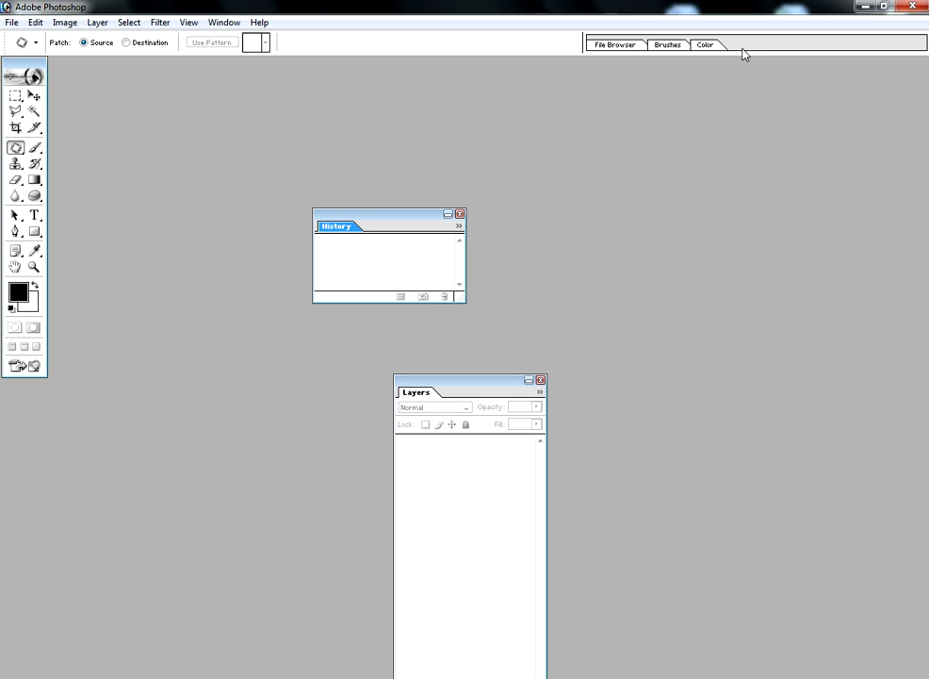
{"action": "left_click_drag", "start_coordinate": [744, 53], "coordinate": [741, 59]}
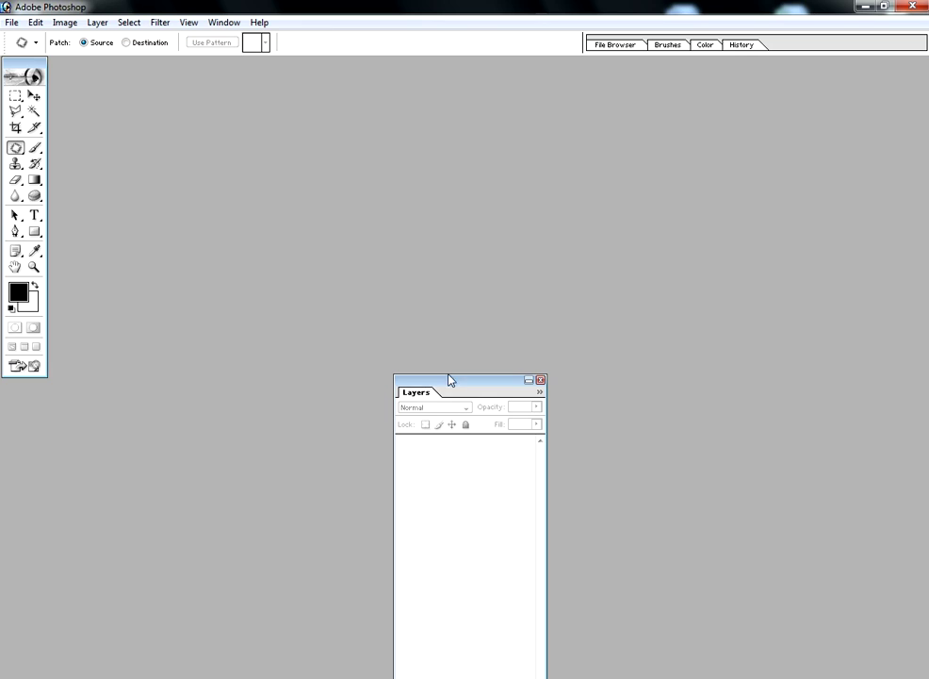
{"action": "left_click", "coordinate": [424, 394]}
{"action": "left_click_drag", "start_coordinate": [785, 55], "coordinate": [785, 53]}
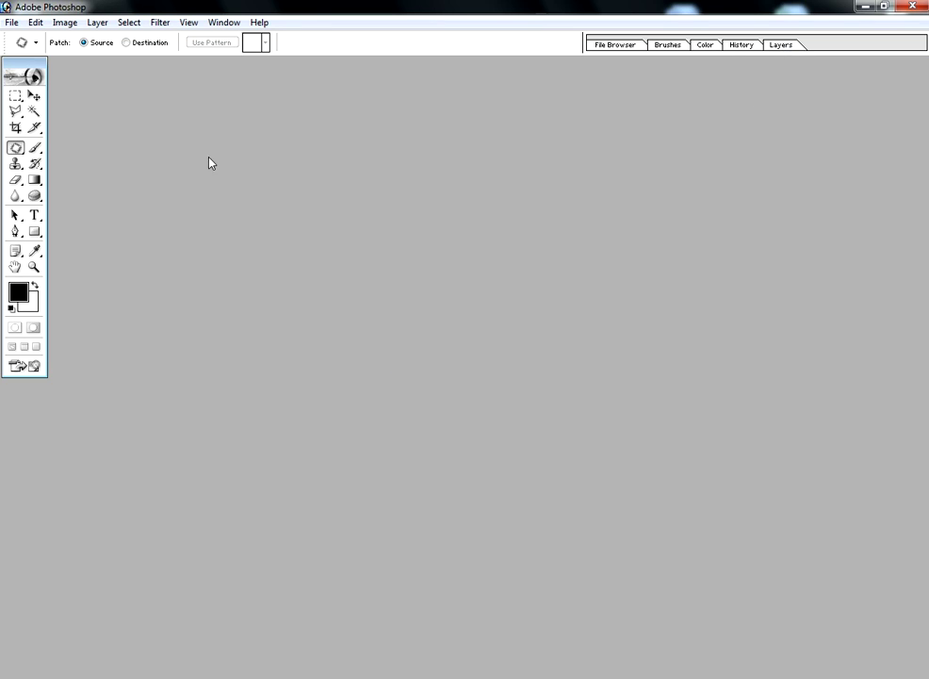
Switch to Word and start a fresh note in larger text.
{"action": "key", "text": "alt+Tab"}
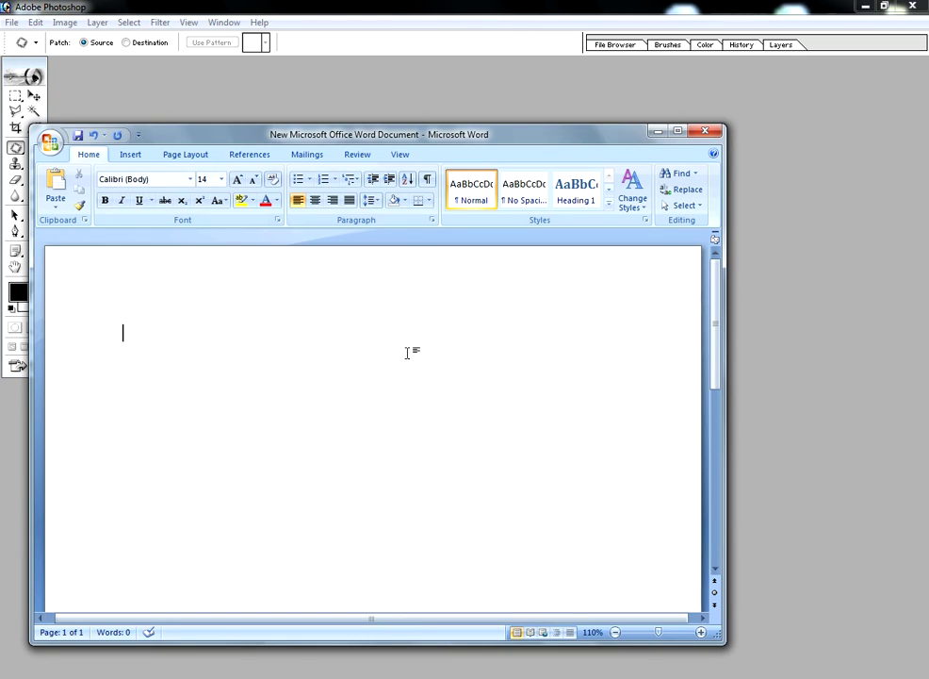
{"action": "type", "text": "Here"}
{"action": "key", "text": "ctrl+a"}
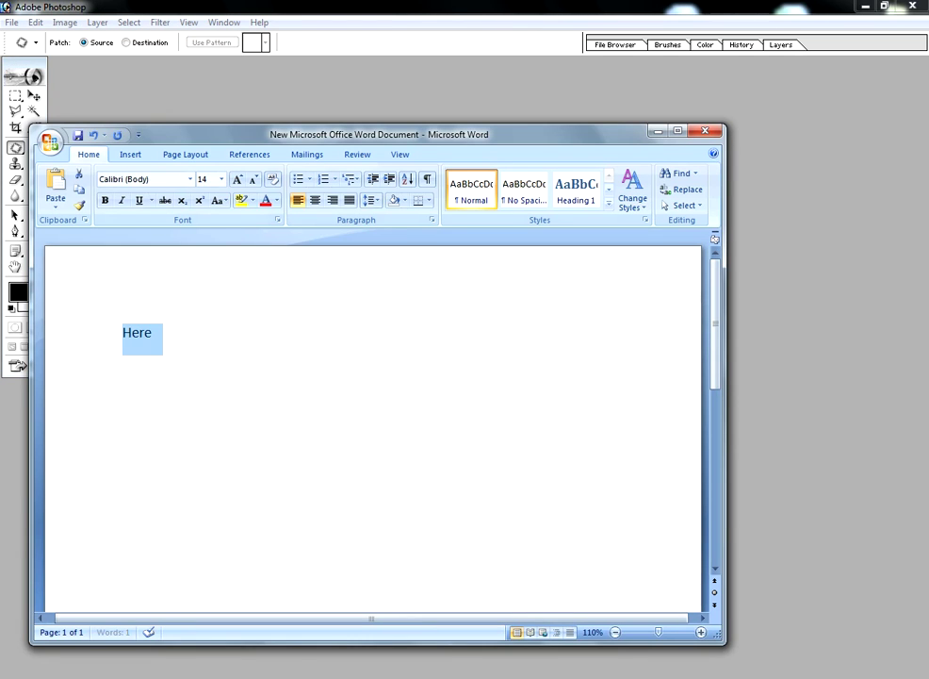
{"action": "key", "text": "ctrl+shift+period"}
{"action": "key", "text": "ctrl+shift+period"}
{"action": "key", "text": "ctrl+shift+period"}
{"action": "key", "text": "BackSpace"}
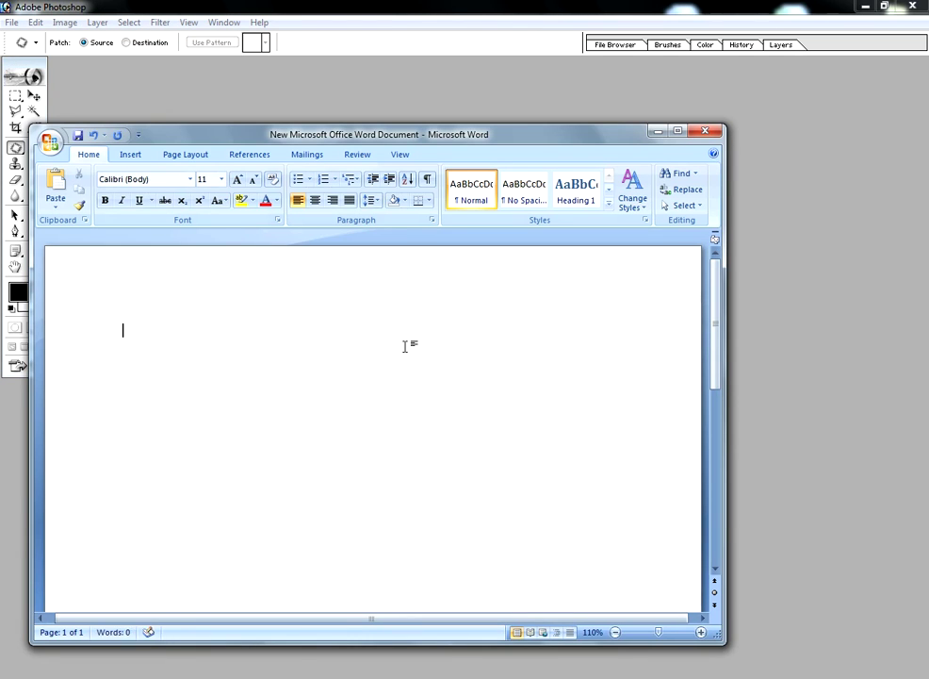
{"action": "key", "text": "ctrl+shift+period"}
{"action": "key", "text": "ctrl+shift+period"}
Type the note about saving the work place via Window > Workspace, then return to Photoshop.
{"action": "type", "text": "here we"}
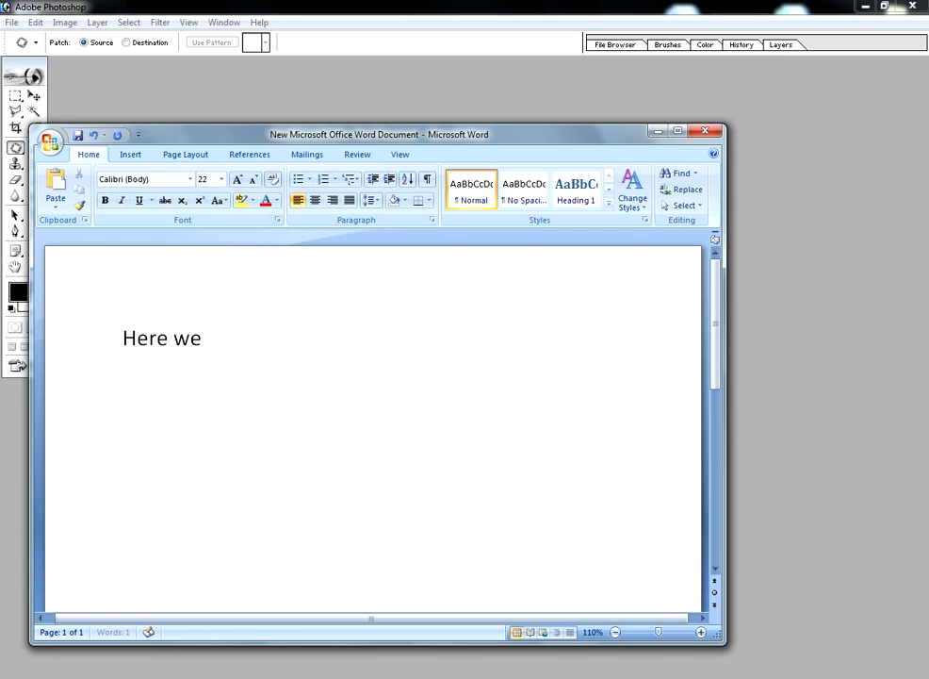
{"action": "type", "text": " go .."}
{"action": "type", "text": " no go th"}
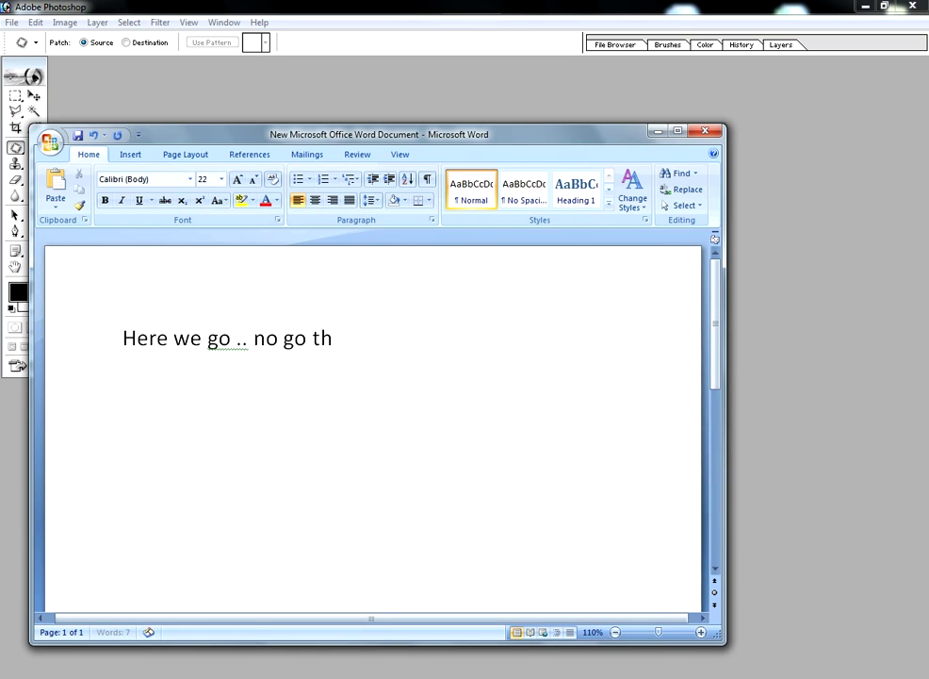
{"action": "key", "text": "BackSpace"}
{"action": "type", "text": "o windows and workplace and save the work p"}
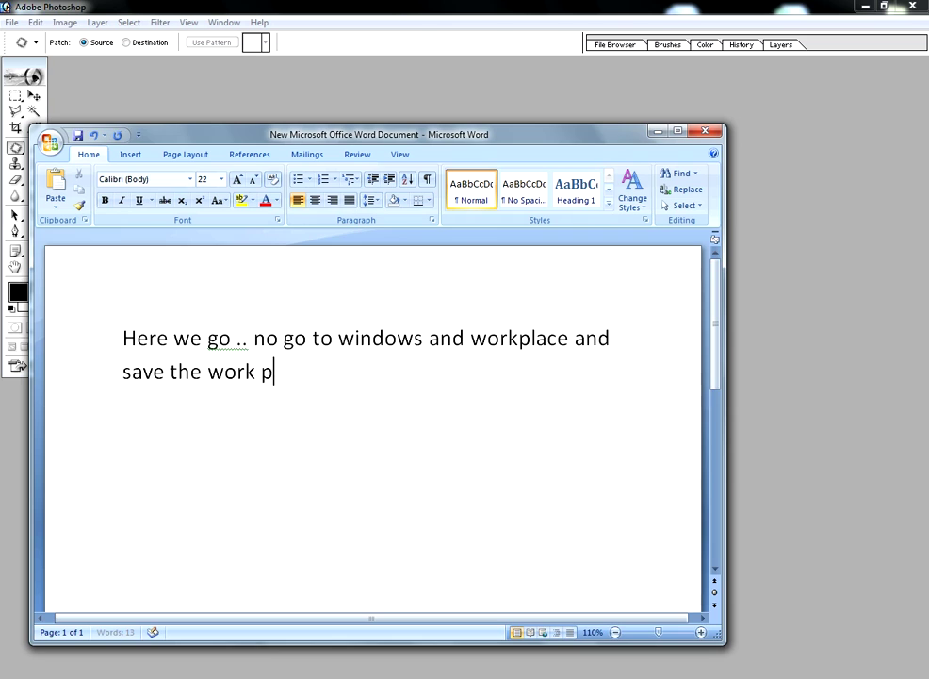
{"action": "type", "text": "lace ."}
{"action": "key", "text": "shift+Up"}
{"action": "key", "text": "shift+Home"}
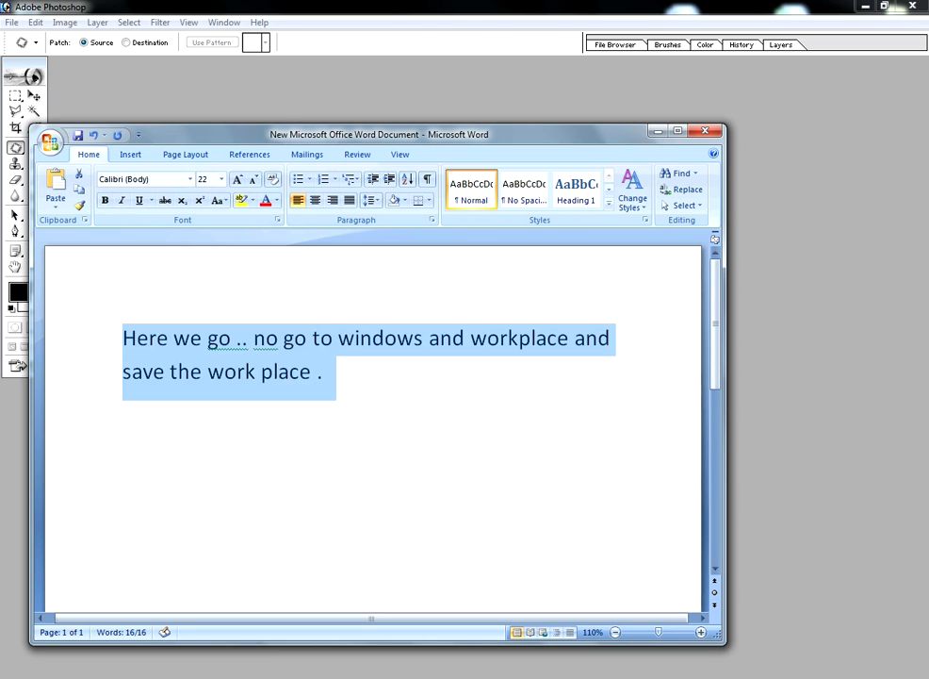
{"action": "key", "text": "alt+Tab"}
{"action": "left_click", "coordinate": [224, 22]}
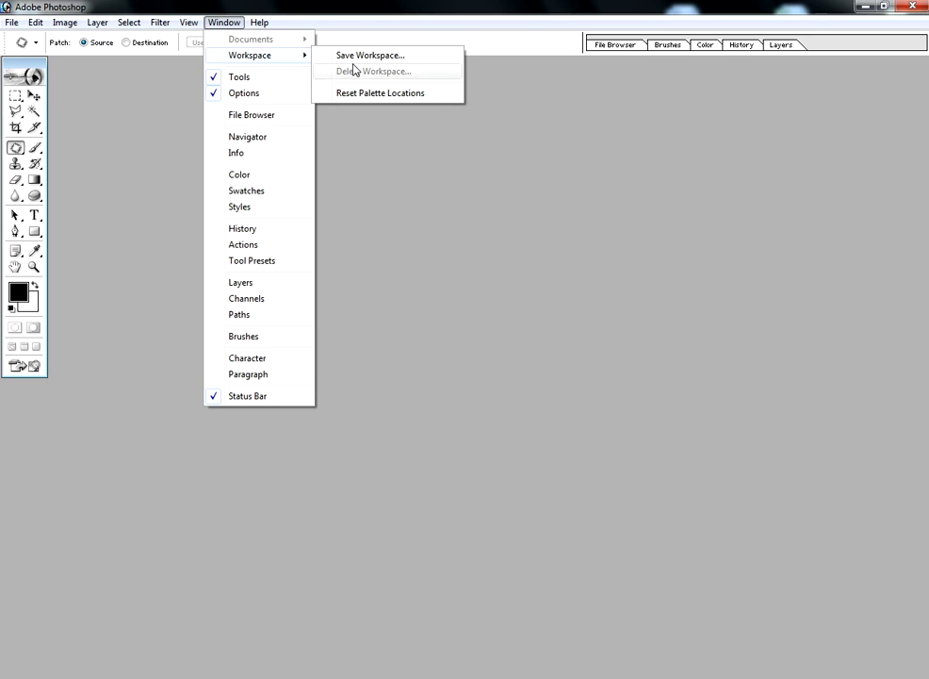
Choose Save Workspace, enter the workspace name, and confirm with Save.
{"action": "mouse_move", "coordinate": [250, 55]}
{"action": "left_click", "coordinate": [377, 57]}
{"action": "type", "text": "Waleed's Work Place"}
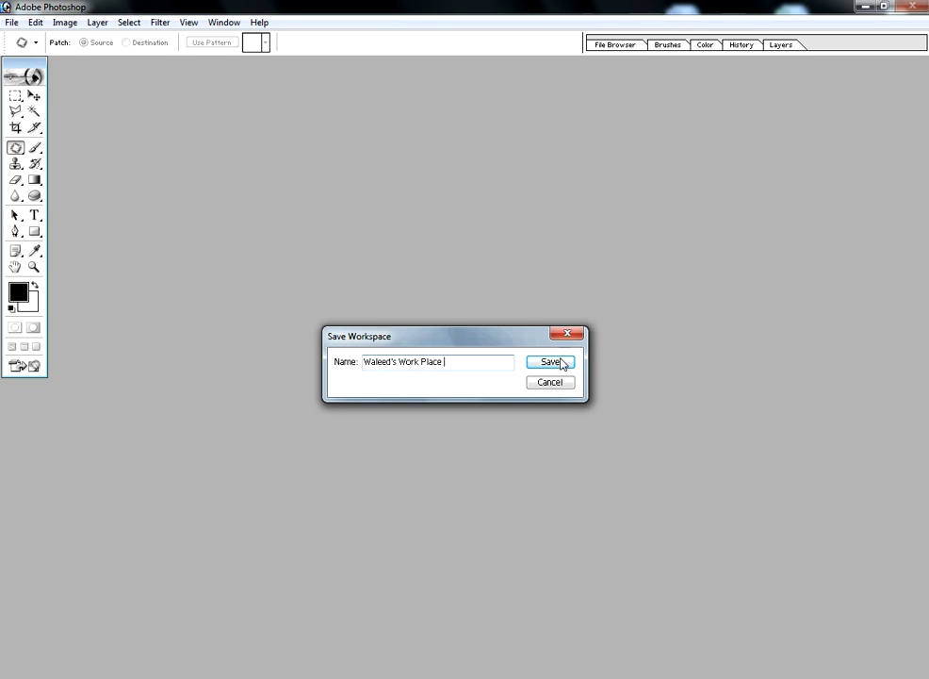
{"action": "left_click", "coordinate": [558, 362]}
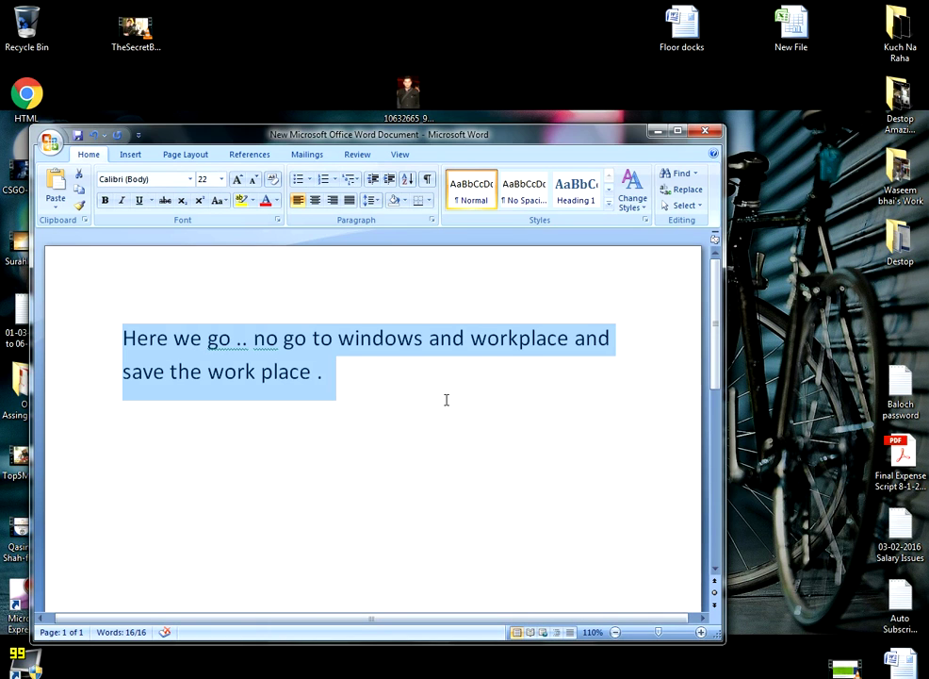
Type the note 'Let us check by reopening the Photoshop' in Word.
{"action": "type", "text": "Let "}
{"action": "type", "text": "us chec"}
{"action": "type", "text": "by rep"}
{"action": "type", "text": "ning the"}
{"action": "key", "text": "BackSpace"}
{"action": "key", "text": "BackSpace"}
{"action": "key", "text": "BackSpace"}
{"action": "key", "text": "BackSpace"}
{"action": "type", "text": "g the phoo"}
{"action": "key", "text": "BackSpace"}
{"action": "type", "text": "toshop"}
Relaunch Adobe Photoshop 7.0 and check the docked History palette.
{"action": "key", "text": "super"}
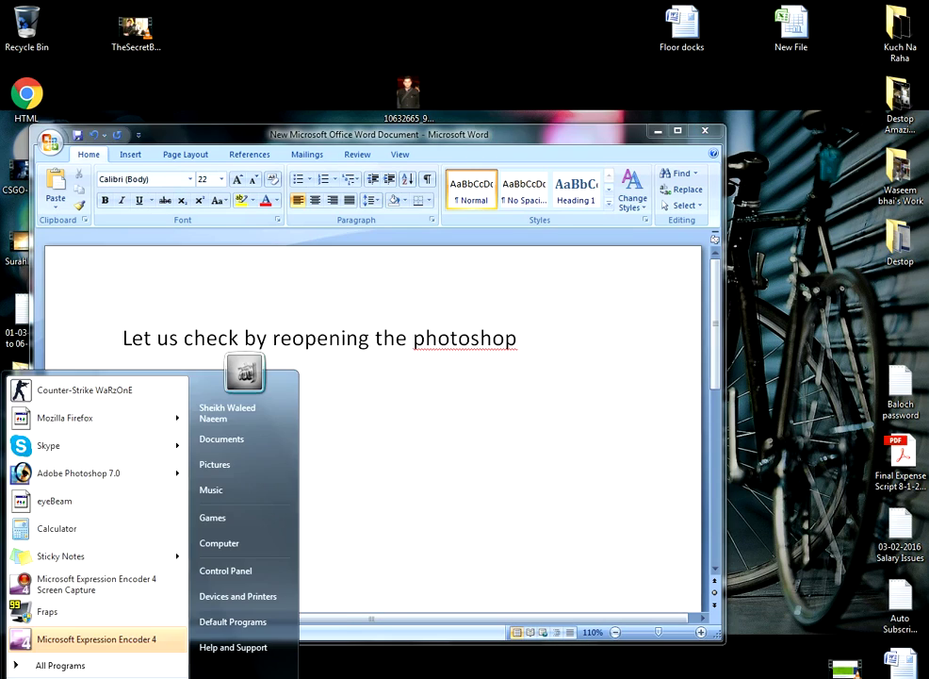
{"action": "left_click", "coordinate": [72, 471]}
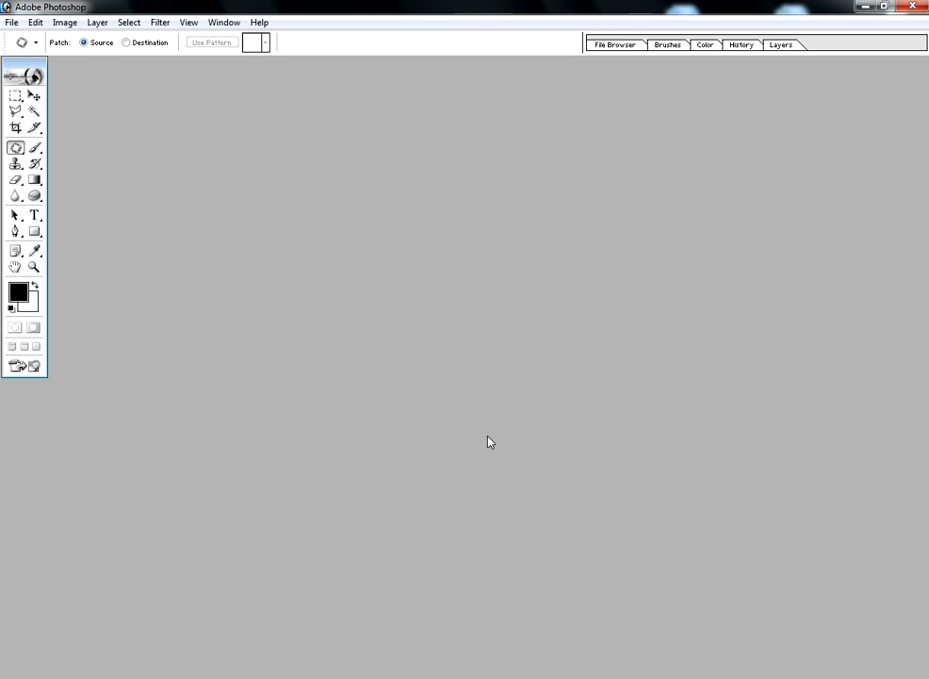
{"action": "left_click", "coordinate": [741, 44]}
In Word, type the closing line 'So here we go , Enjoy !'.
{"action": "key", "text": "alt+Tab"}
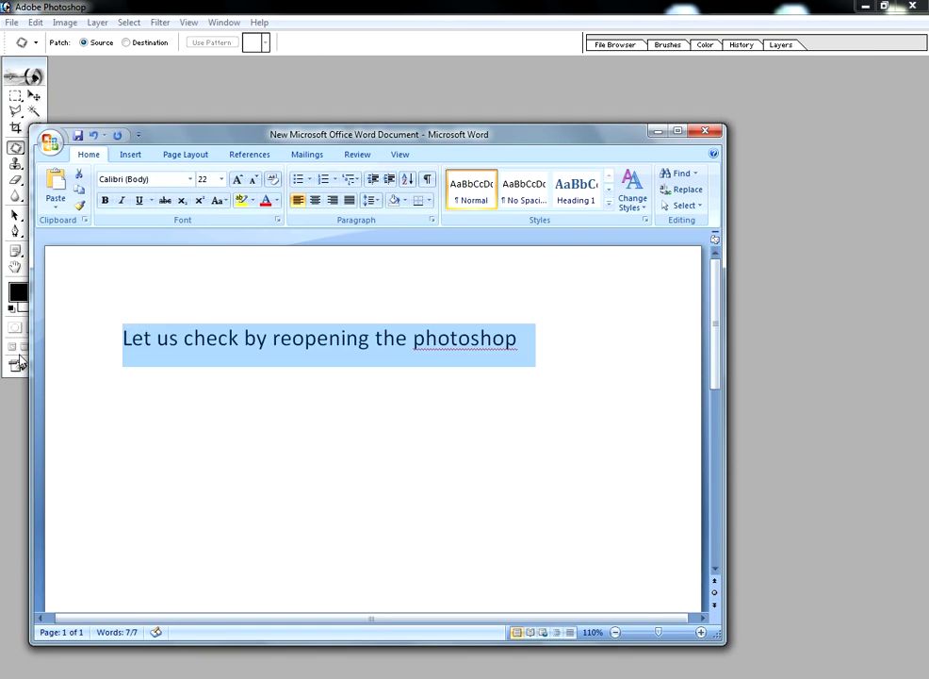
{"action": "type", "text": "So herer ,"}
{"action": "key", "text": "BackSpace"}
{"action": "type", "text": "wo"}
{"action": "key", "text": "BackSpace"}
{"action": "type", "text": "e go , En"}
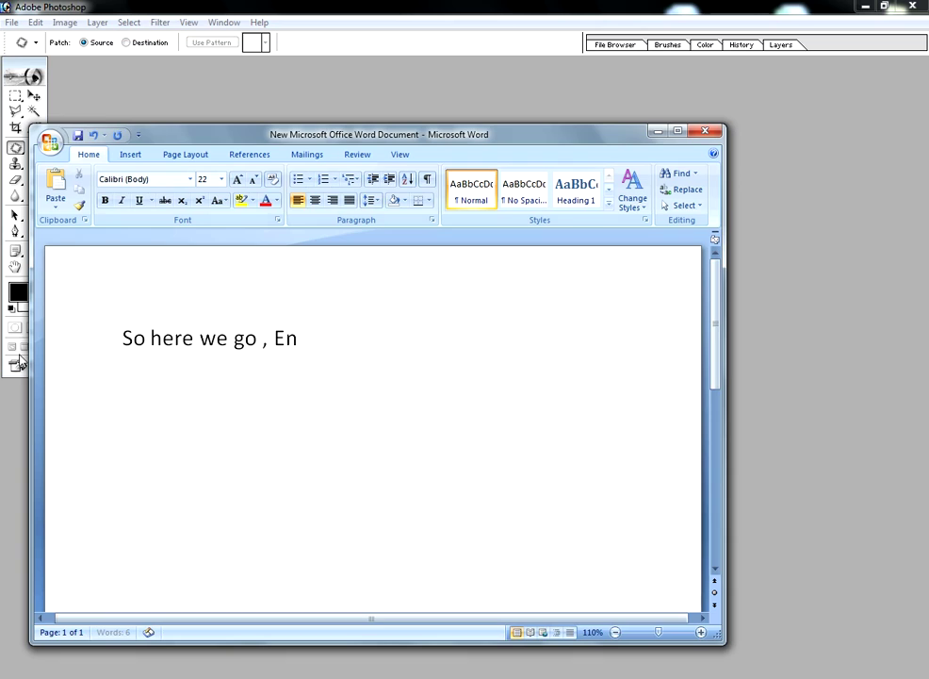
{"action": "type", "text": " and"}
{"action": "key", "text": "BackSpace"}
{"action": "key", "text": "BackSpace"}
{"action": "key", "text": "BackSpace"}
{"action": "type", "text": "."}
{"action": "key", "text": "BackSpace"}
{"action": "key", "text": "BackSpace"}
{"action": "type", "text": "!"}
Add the lines 'Subscribe for more interesting videos.' and 'Thank you' below.
{"action": "key", "text": "Return"}
{"action": "type", "text": "S"}
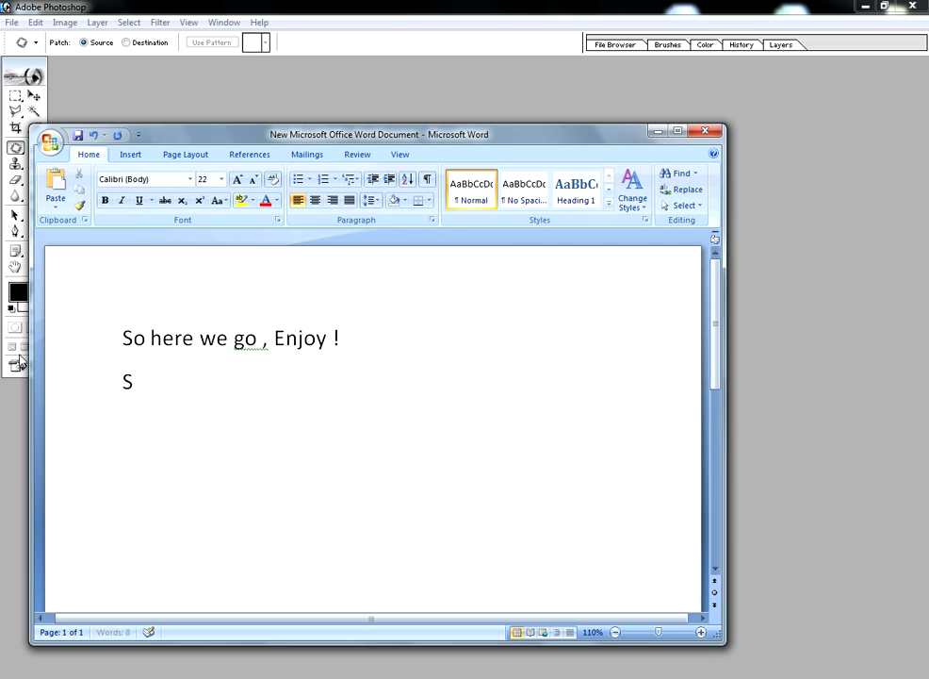
{"action": "type", "text": "Subscribe for more interesting videos."}
{"action": "key", "text": "BackSpace"}
{"action": "key", "text": "BackSpace"}
{"action": "key", "text": "BackSpace"}
{"action": "key", "text": "shift+Home"}
{"action": "type", "text": "Subscribe for more interesting videos."}
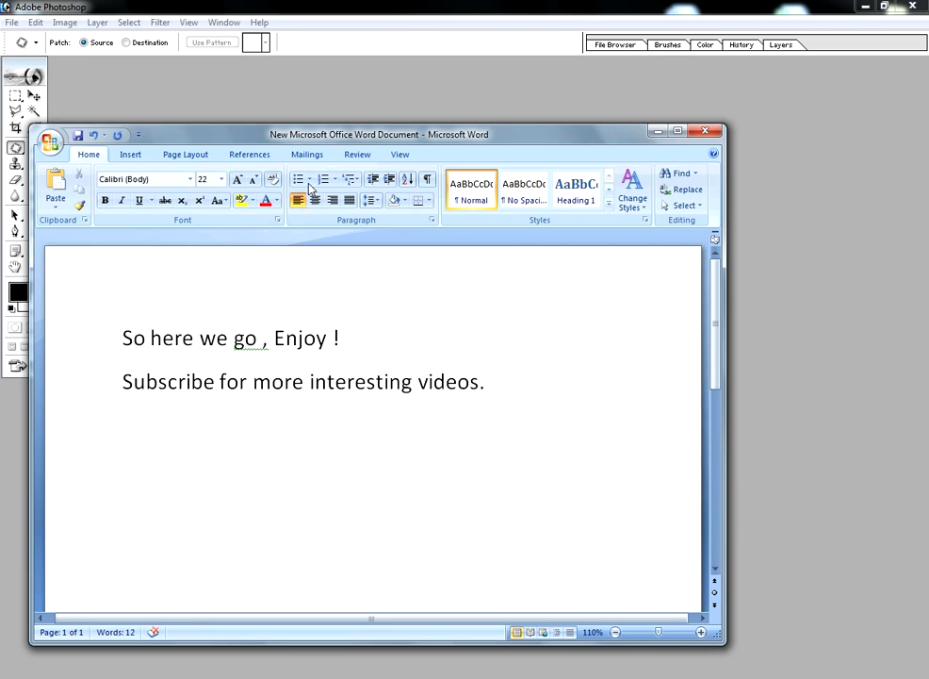
{"action": "key", "text": "Return"}
{"action": "type", "text": "thank you"}
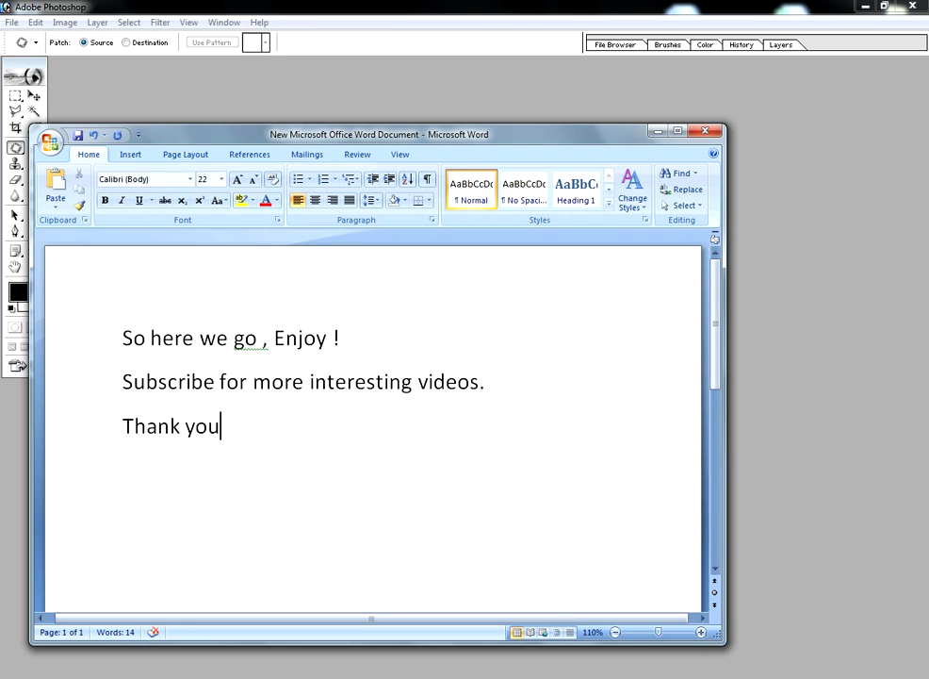